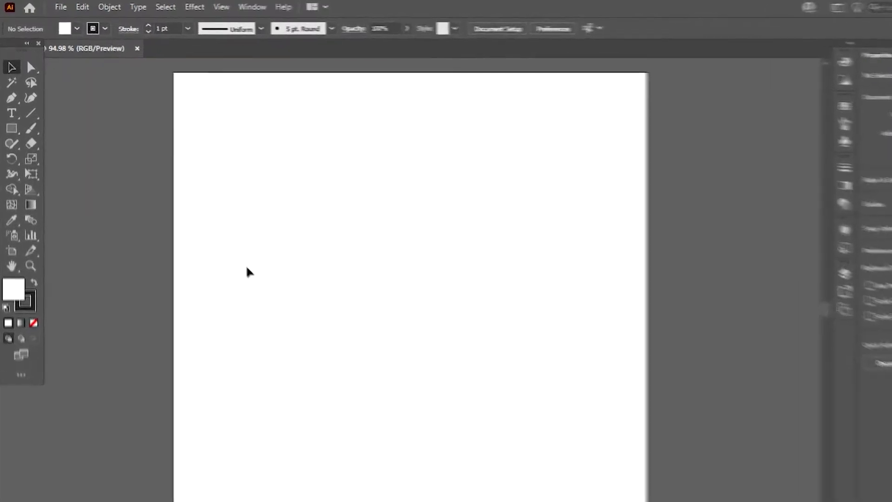
- Draw an orange circle about 154.4 px across with no stroke using the Ellipse Tool
left_click(12, 113)
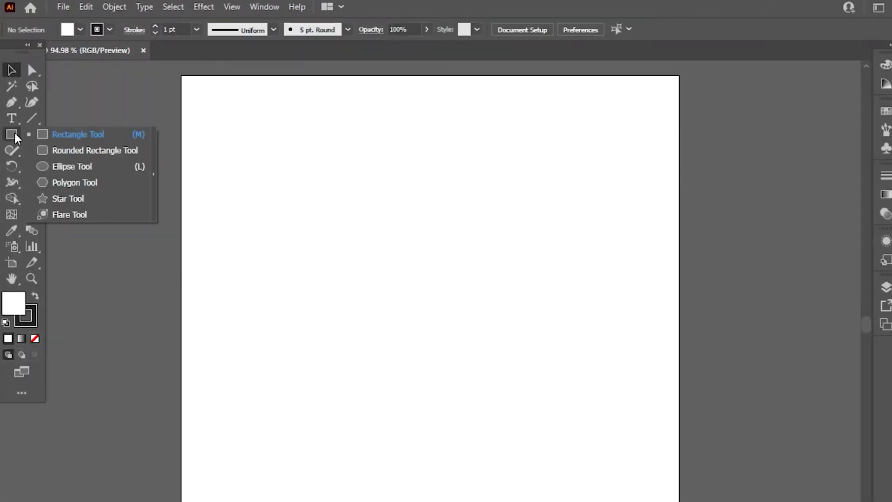
left_click(68, 167)
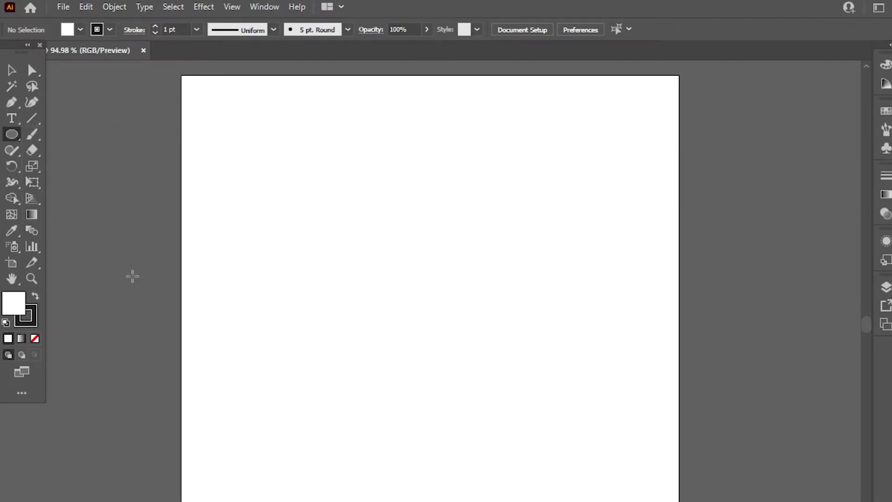
double_click(18, 304)
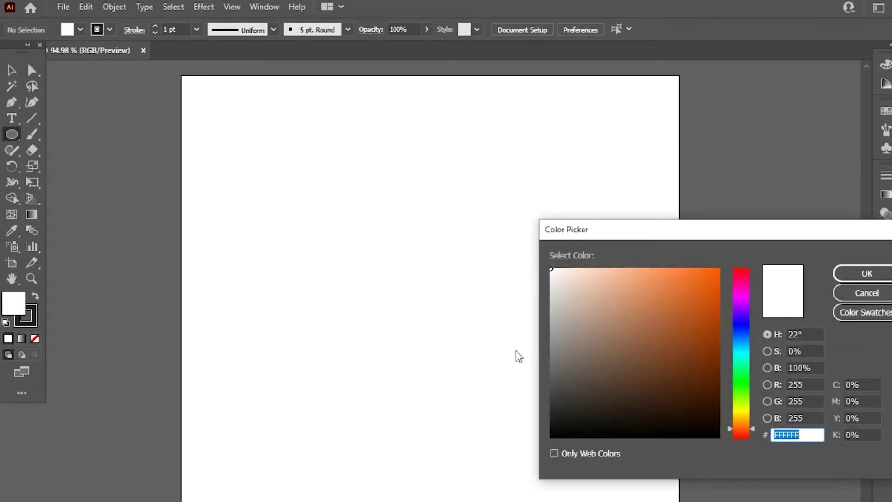
left_click_drag(711, 291, 706, 275)
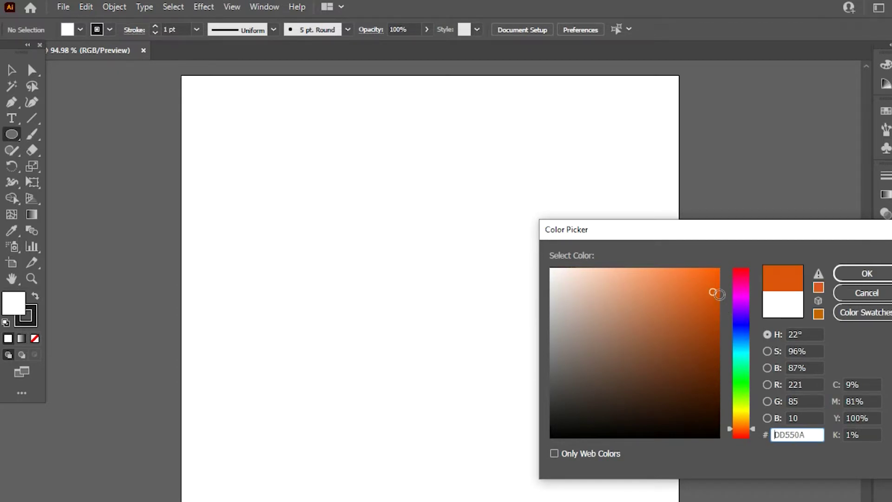
left_click(868, 273)
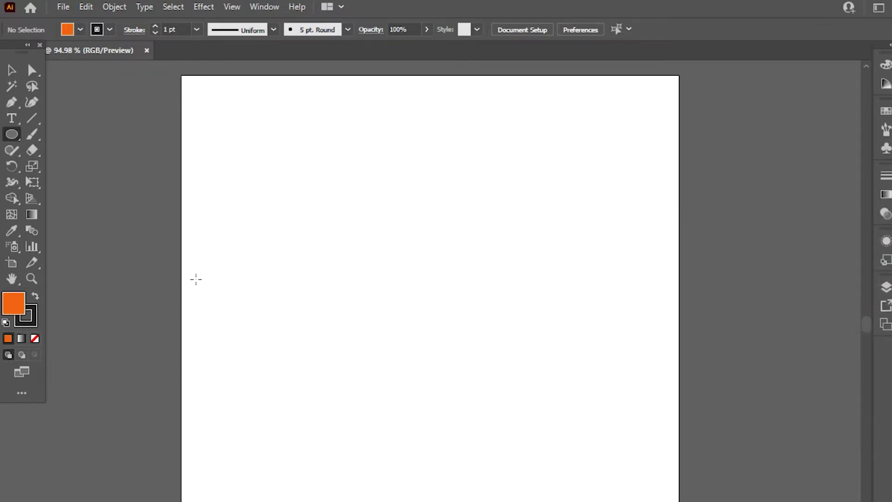
left_click(32, 323)
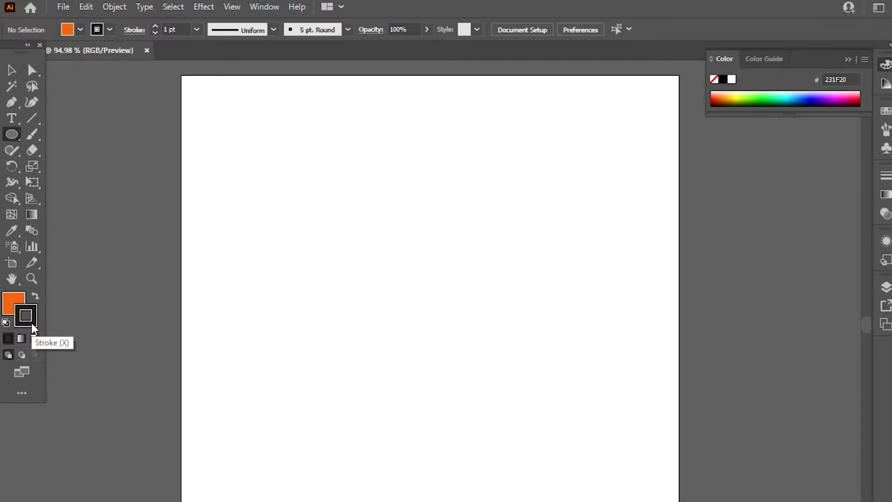
left_click(36, 339)
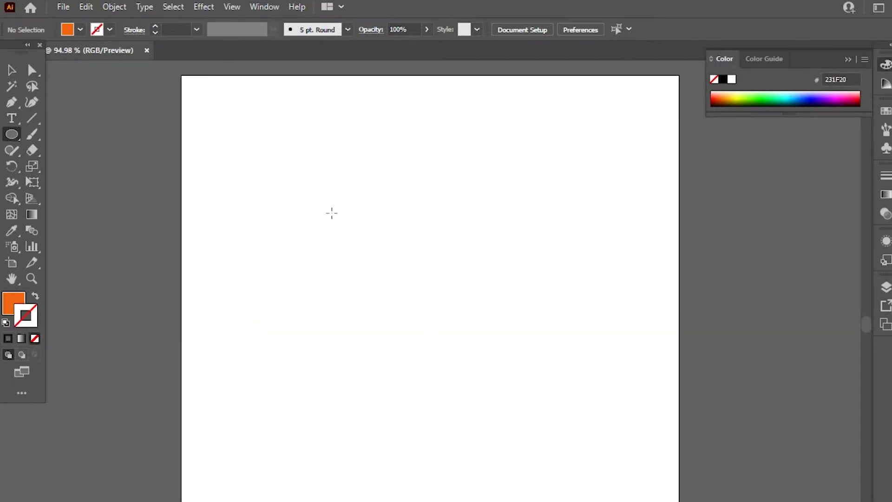
left_click_drag(331, 239, 460, 367)
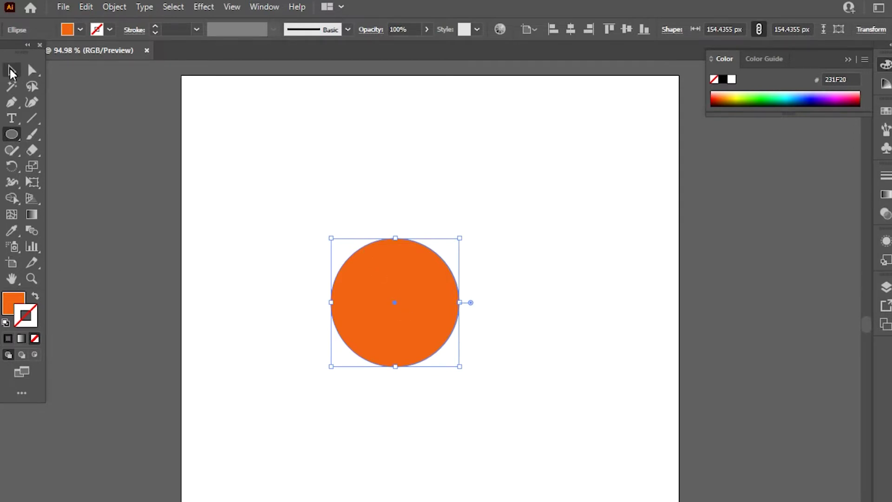
- Select the orange circle and bring up Object > Path > Offset Path, previewing a 10 px Miter offset
left_click(12, 73)
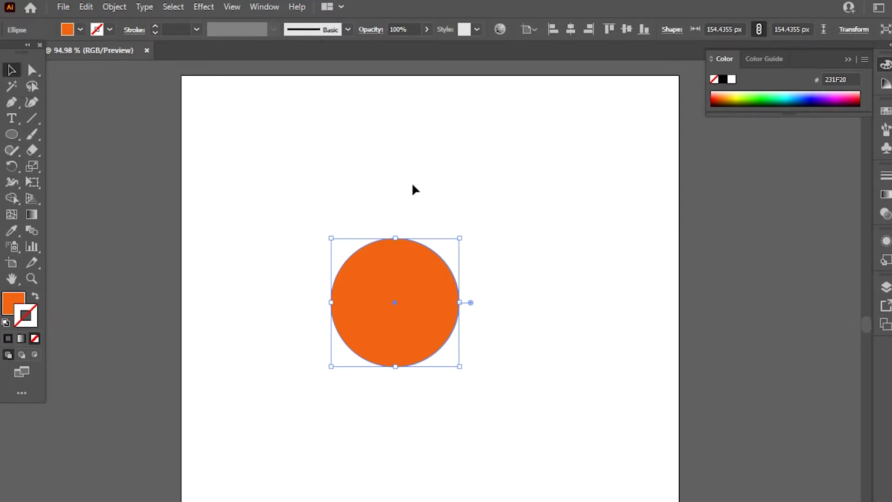
left_click(518, 217)
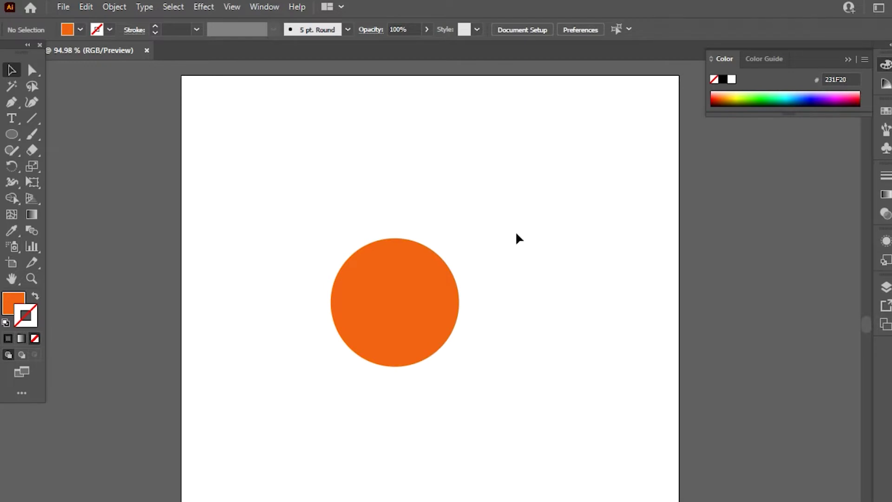
left_click(408, 277)
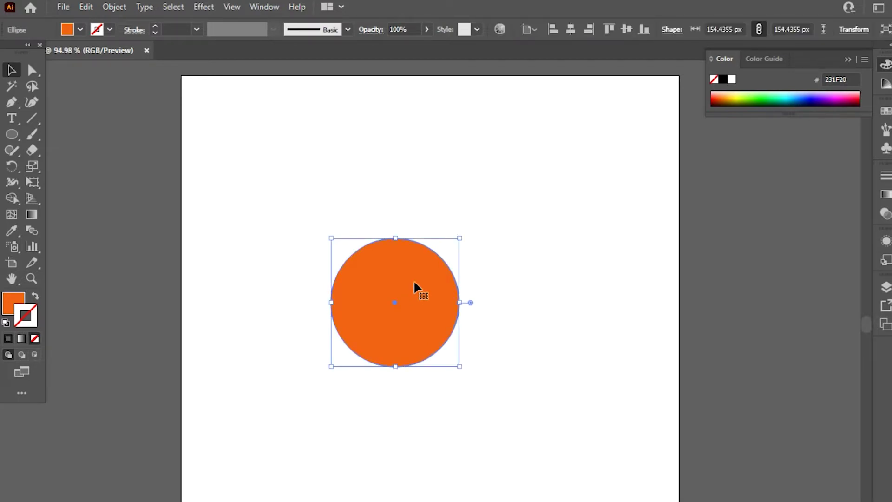
left_click(115, 7)
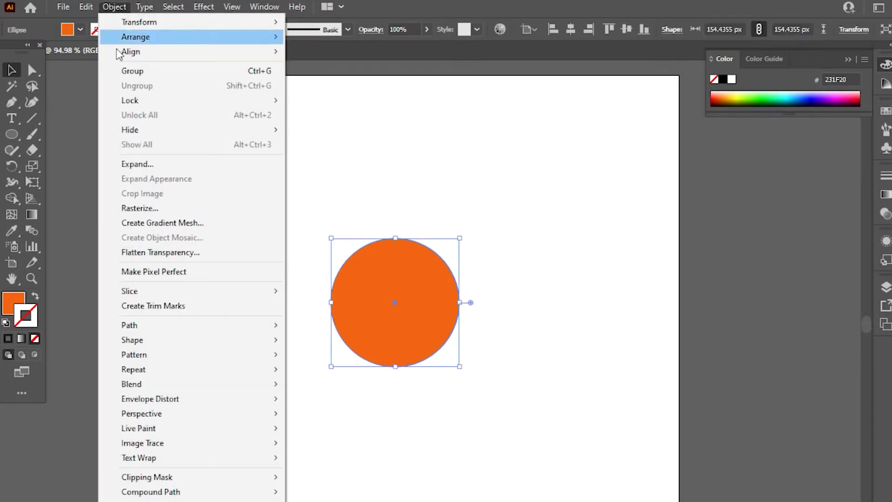
mouse_move(130, 325)
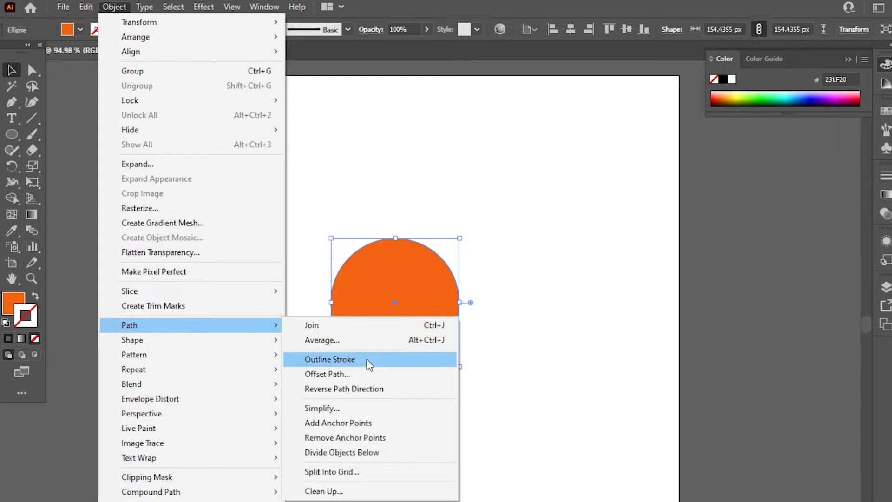
left_click(368, 374)
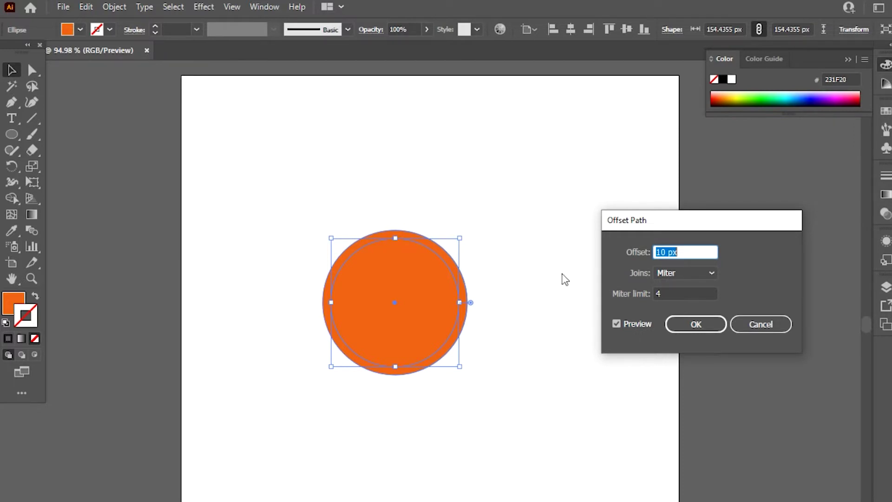
- Apply a -10 px Offset Path with Miter joins after previewing Round and Bevel joins
left_click(661, 253)
key("Home")
type("-")
left_click(616, 325)
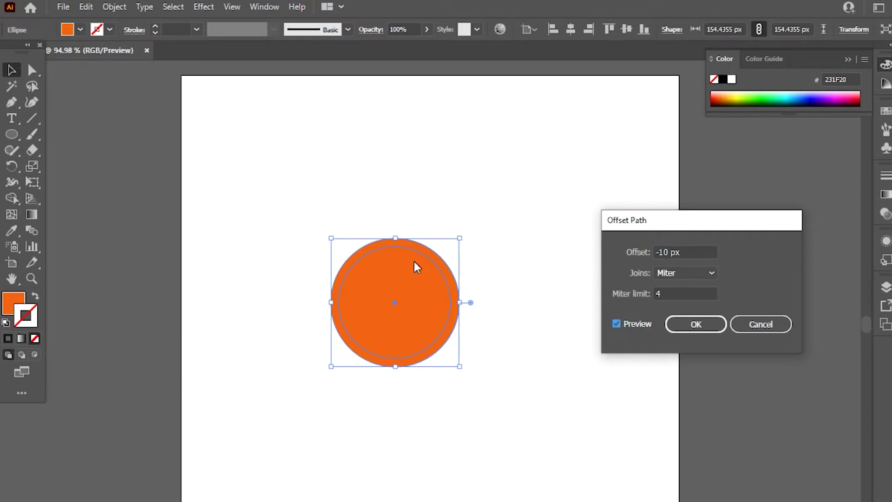
left_click(683, 274)
left_click(681, 299)
left_click(682, 274)
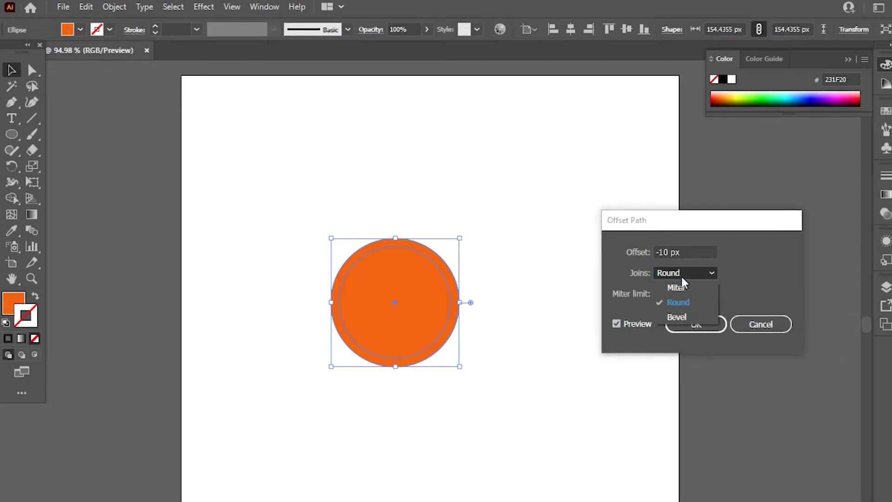
left_click(676, 316)
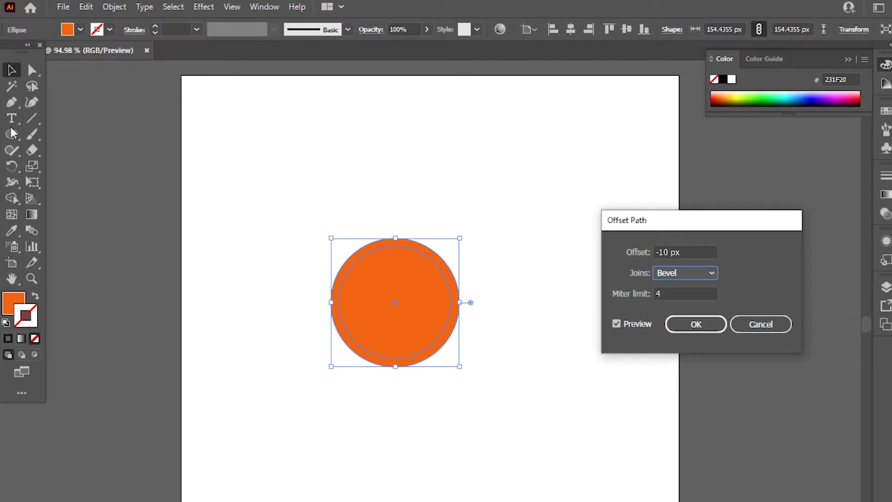
left_click(691, 278)
left_click(683, 286)
left_click(696, 324)
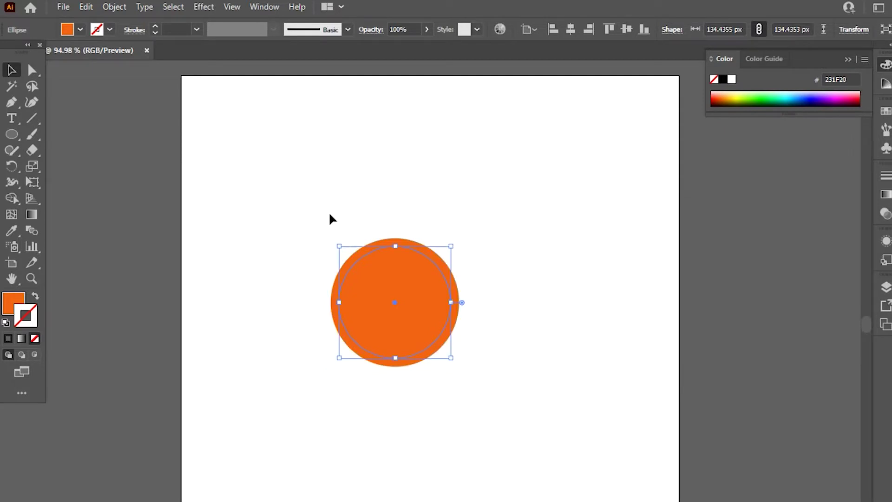
- Drag the 134.4 px inner circle out to the right of the original circle
left_click_drag(414, 327, 551, 324)
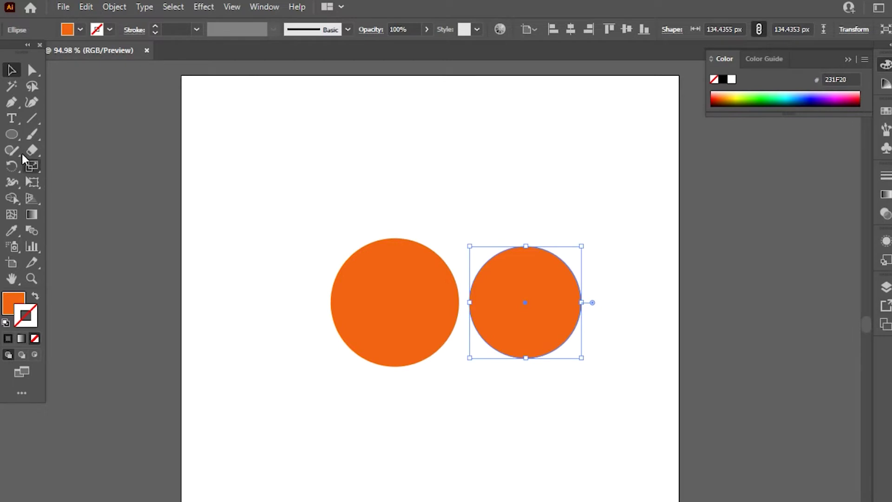
left_click(13, 136)
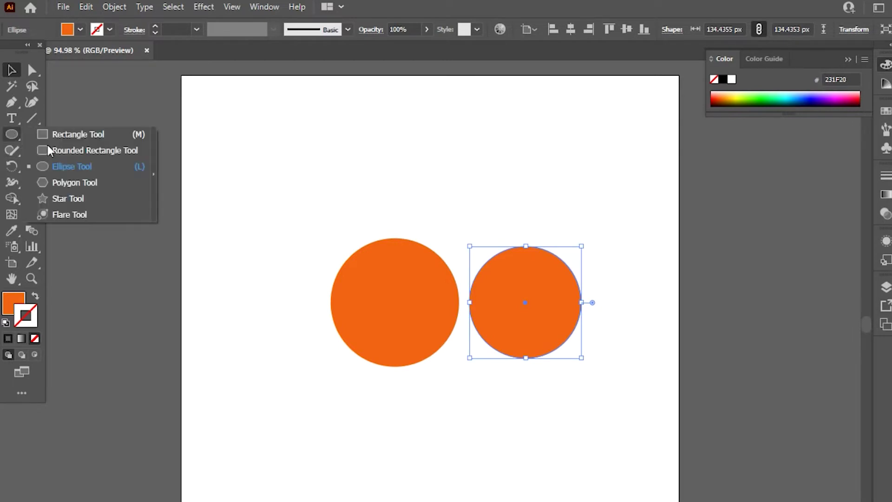
- Create a three-sided polygon and scale it up into a larger orange triangle
left_click(75, 182)
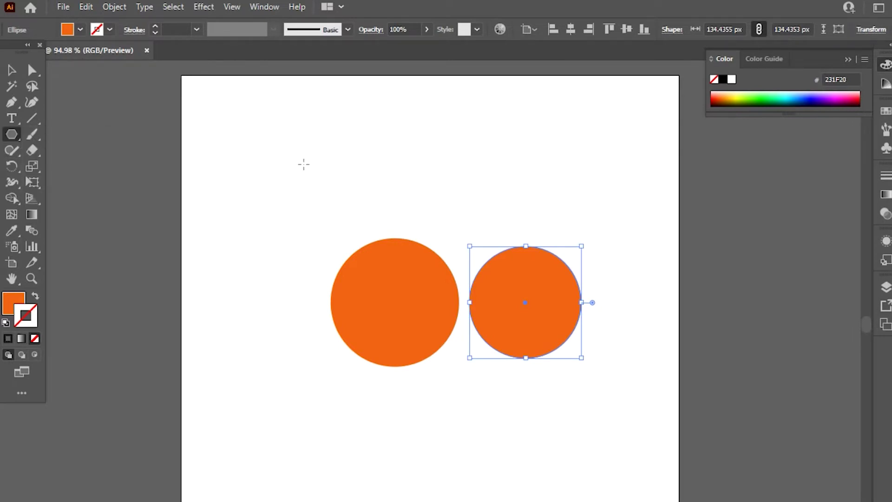
left_click(331, 201)
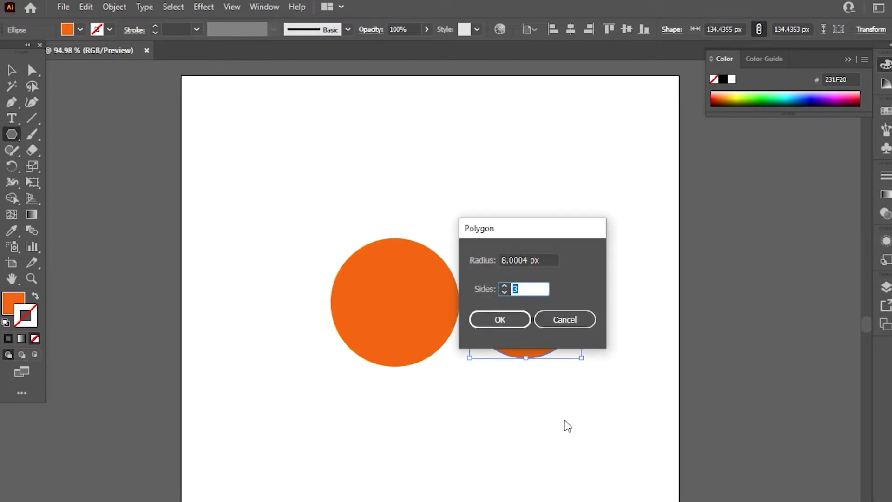
left_click(511, 321)
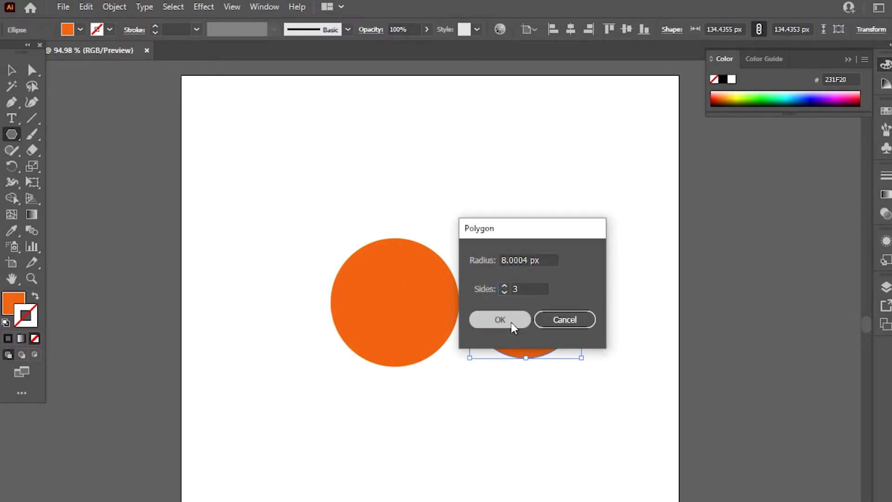
left_click_drag(297, 158, 383, 242)
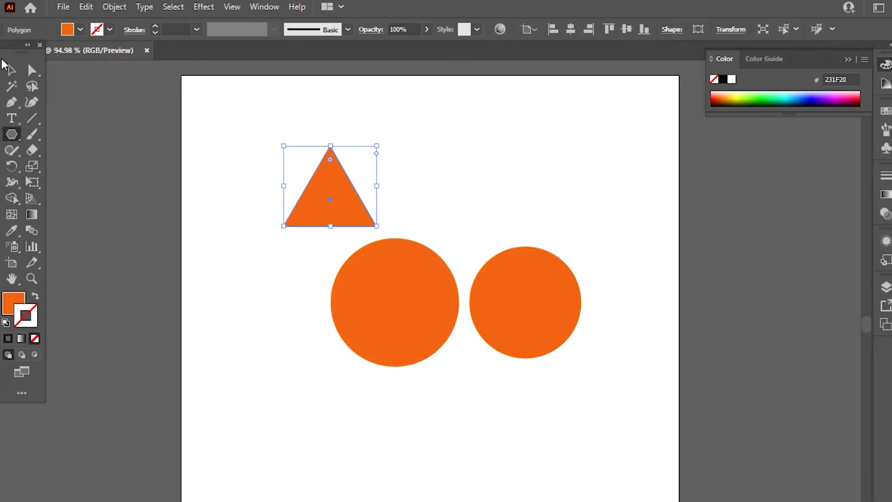
- Delete both circles and move the triangle to the artboard centre
left_click(11, 70)
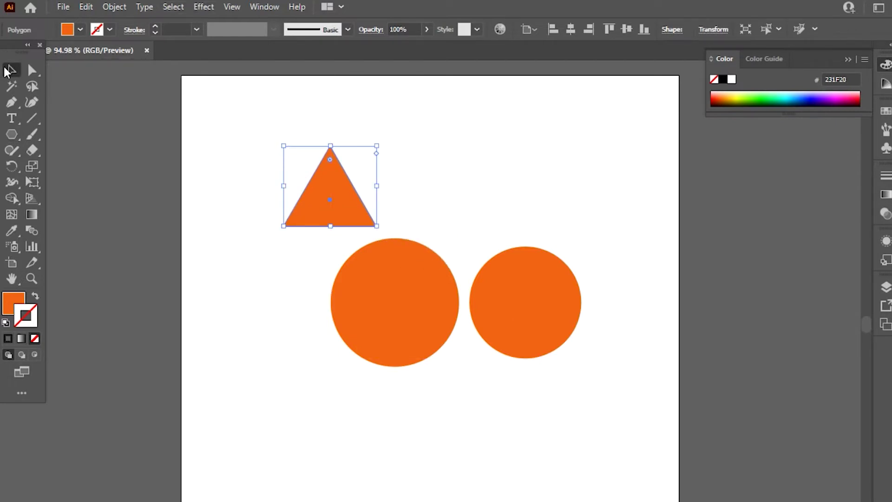
left_click(588, 316)
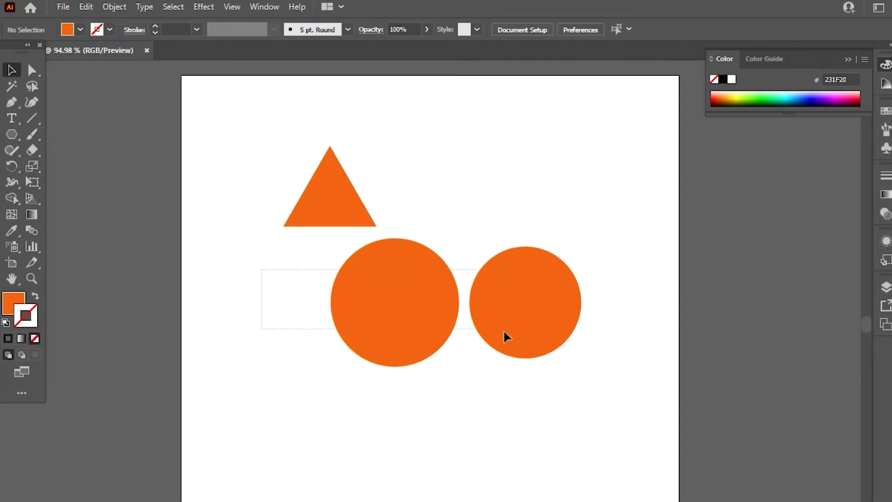
left_click_drag(617, 353, 628, 352)
key("Delete")
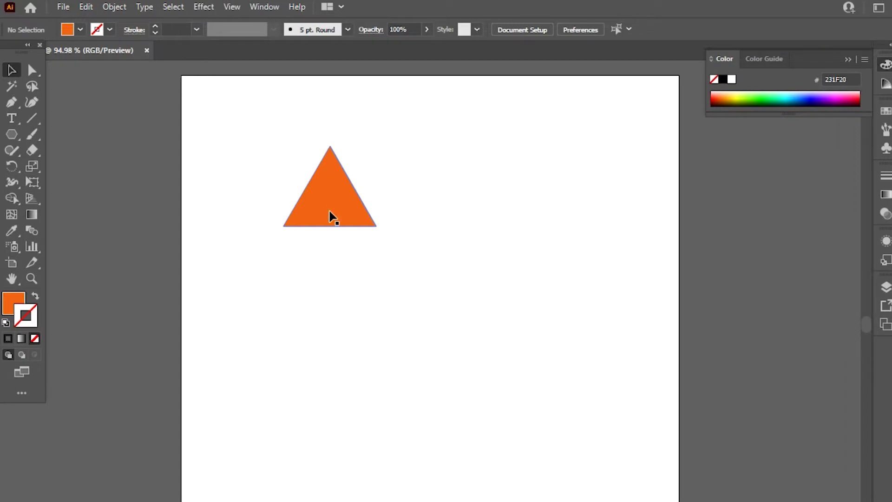
left_click_drag(330, 215, 440, 337)
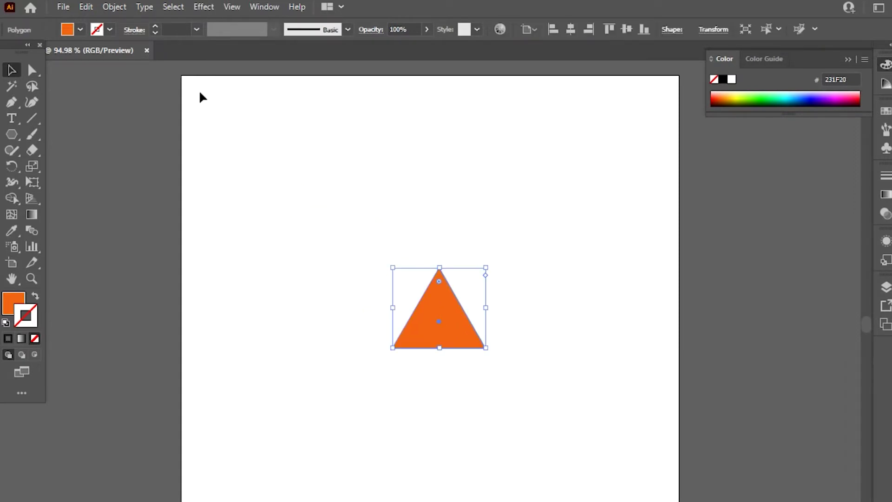
- Open Offset Path for the triangle and set a positive 10 px offset
left_click(111, 10)
mouse_move(129, 325)
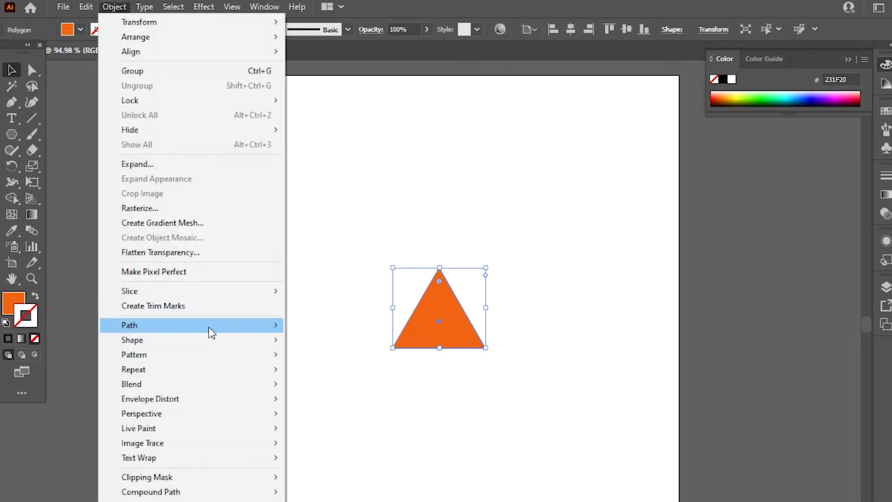
left_click(355, 374)
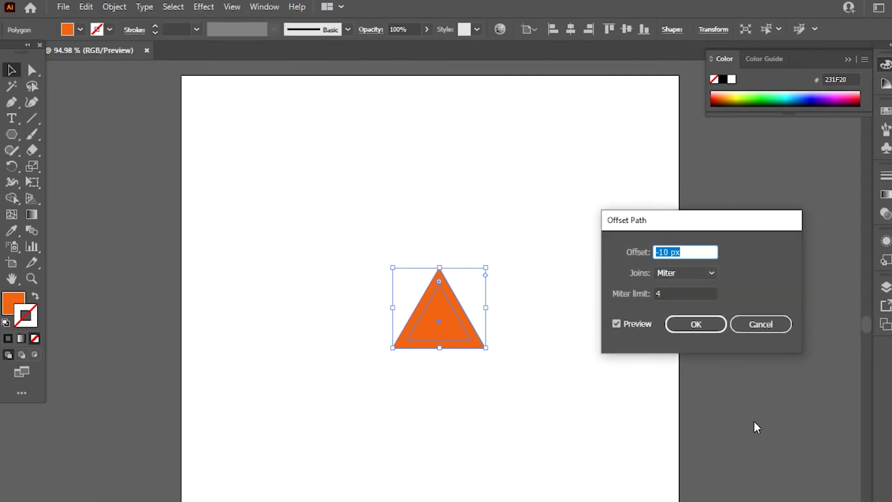
left_click(662, 252)
key("BackSpace")
left_click(621, 324)
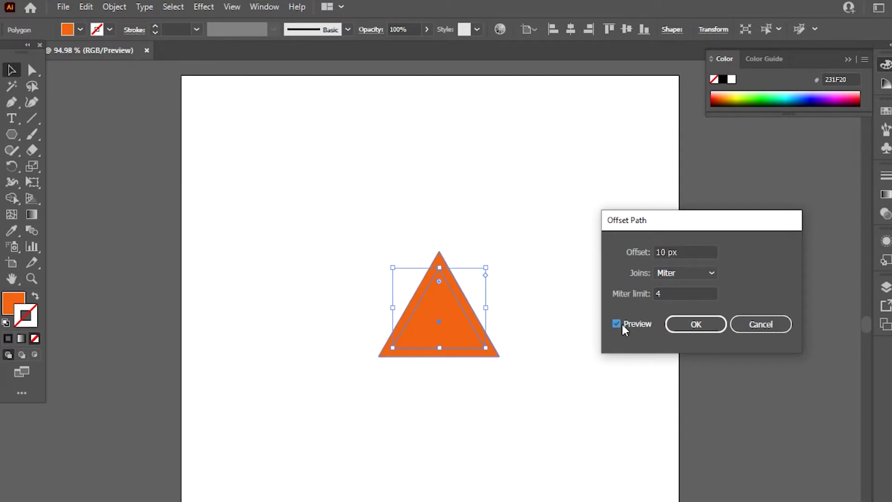
- Compare Round and Bevel joins, then apply the 10 px offset with Miter joins
left_click(681, 276)
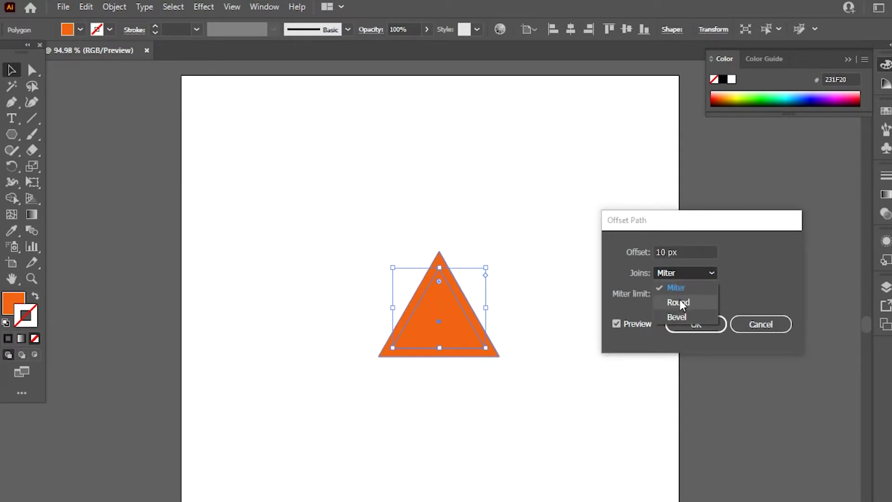
left_click(679, 300)
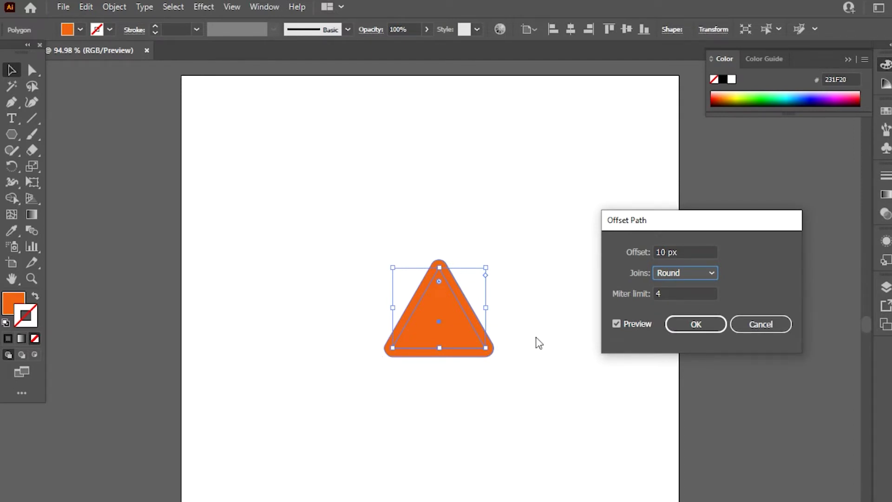
left_click(665, 277)
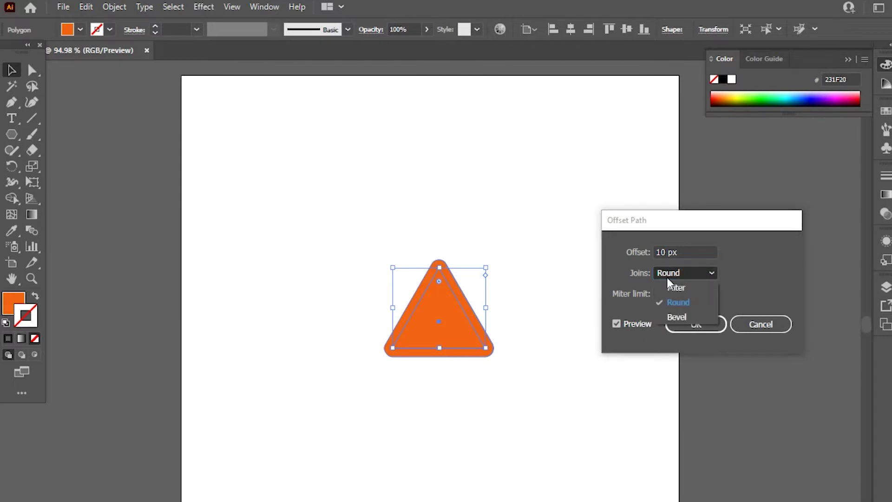
left_click(668, 313)
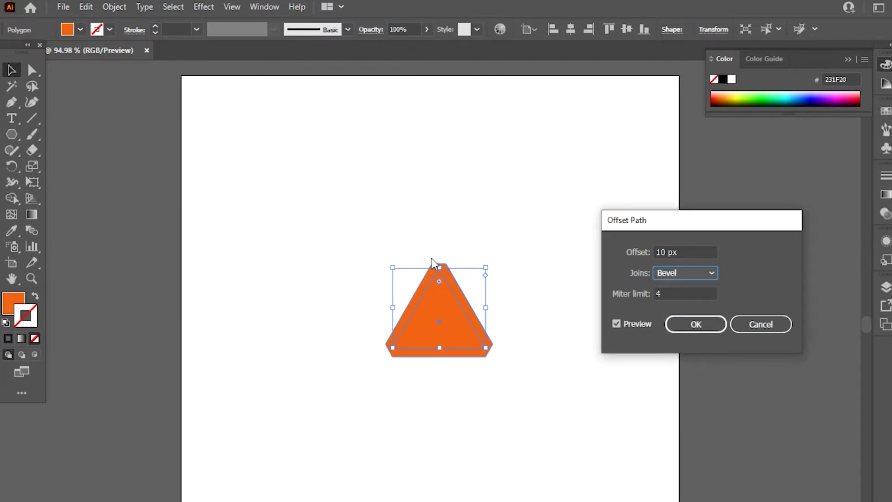
left_click(674, 273)
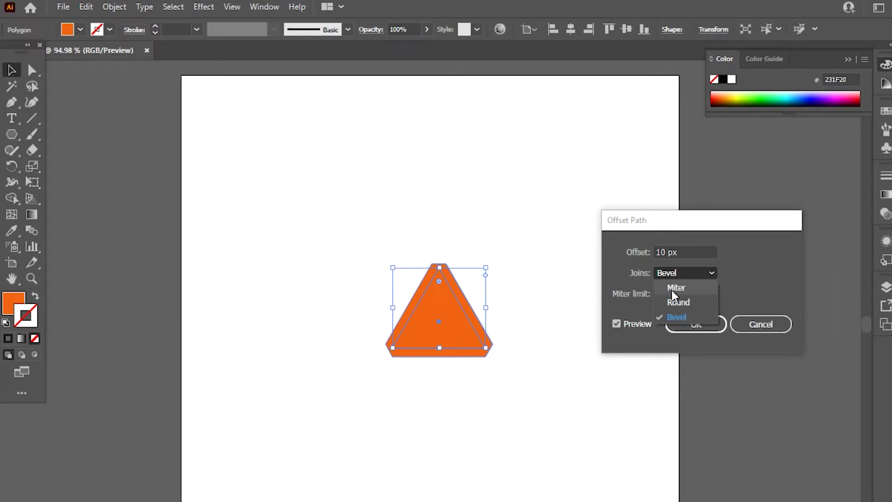
left_click(675, 285)
left_click(702, 331)
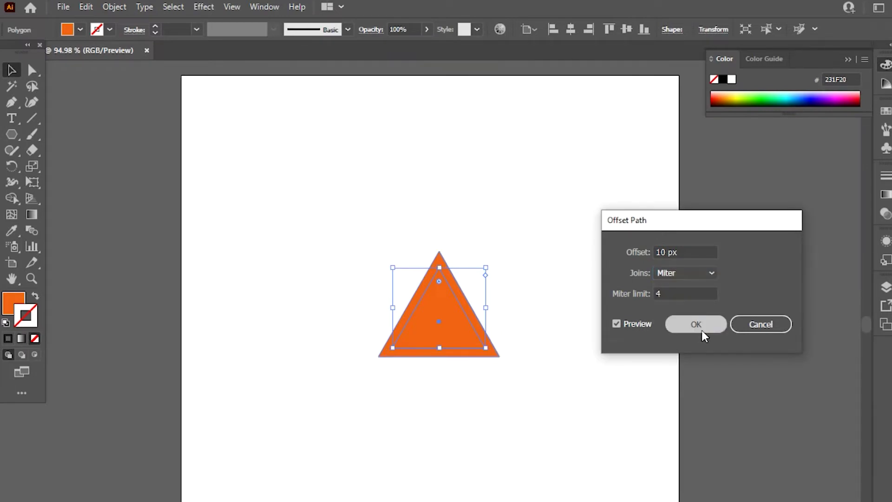
- Move the triangle aside to reveal its offset copy, then delete both triangles
left_click_drag(472, 324, 597, 324)
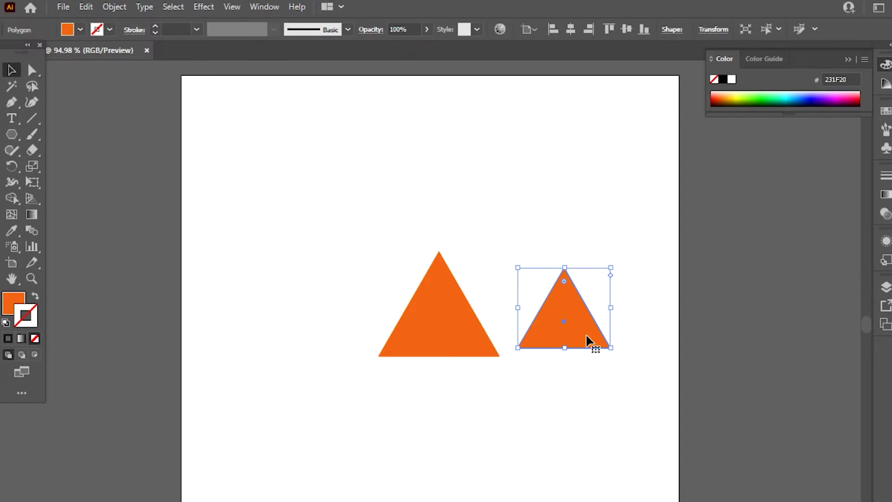
left_click_drag(289, 175, 631, 449)
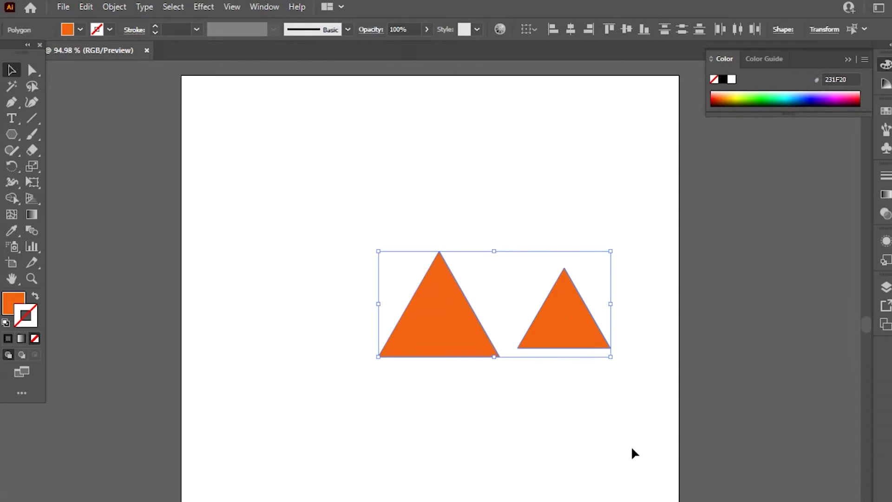
key("Delete")
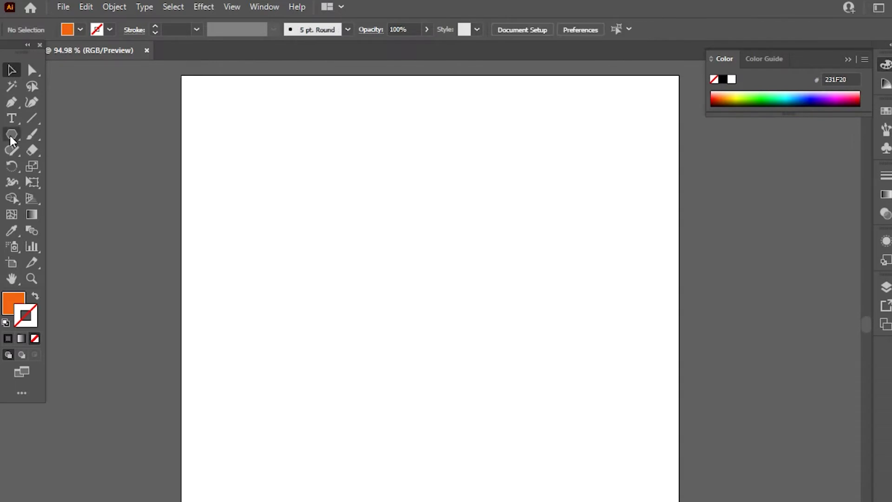
left_click(11, 120)
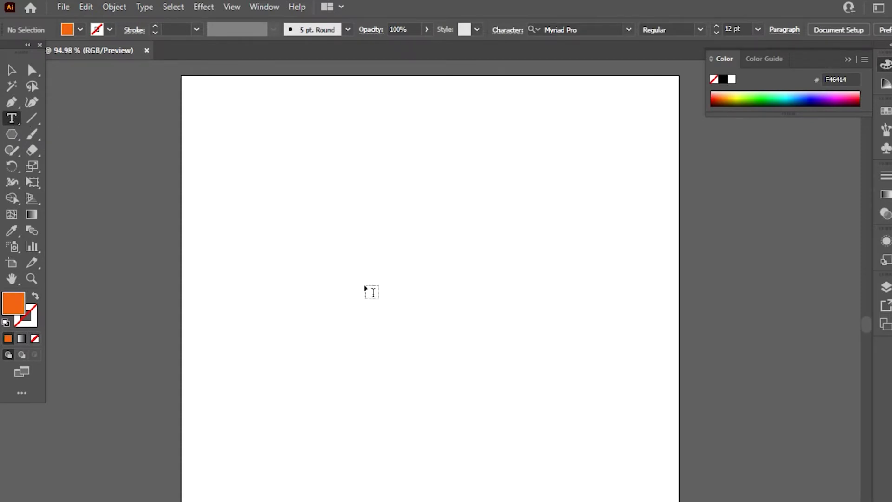
- Type a capital P in Myriad Pro and raise its font size to 81 pt
left_click(397, 284)
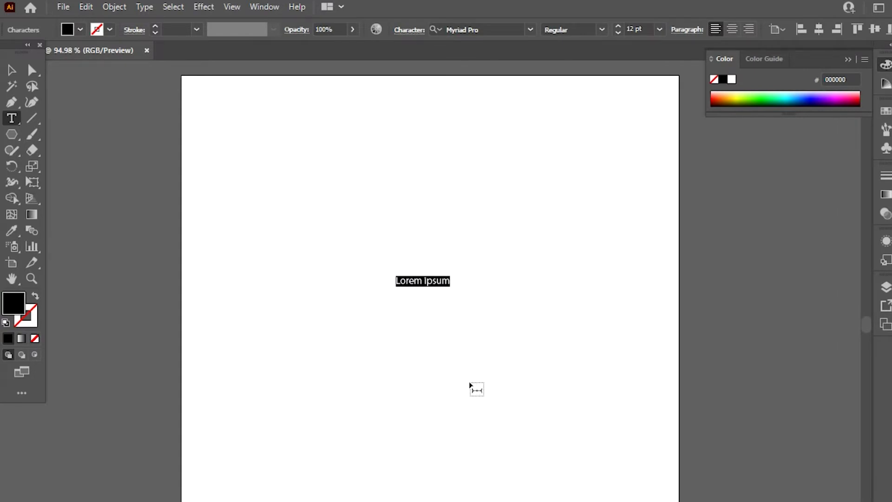
type("P")
left_click_drag(402, 285, 390, 284)
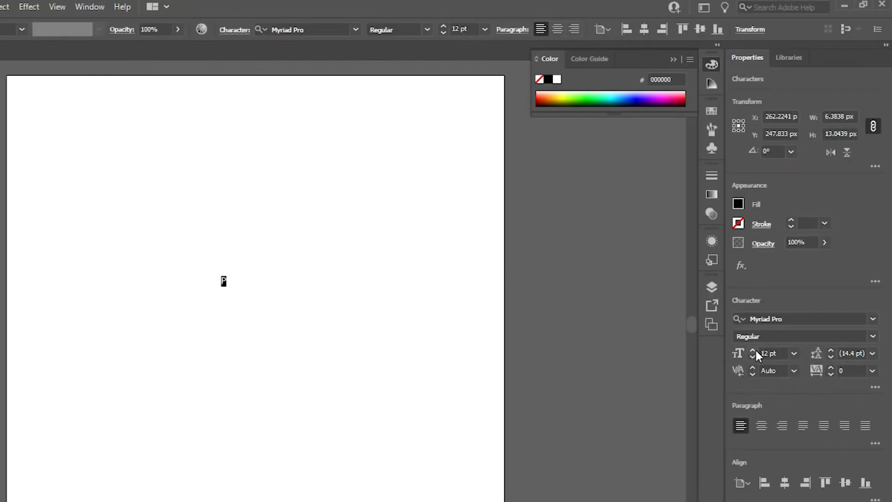
left_click(754, 350)
type("81")
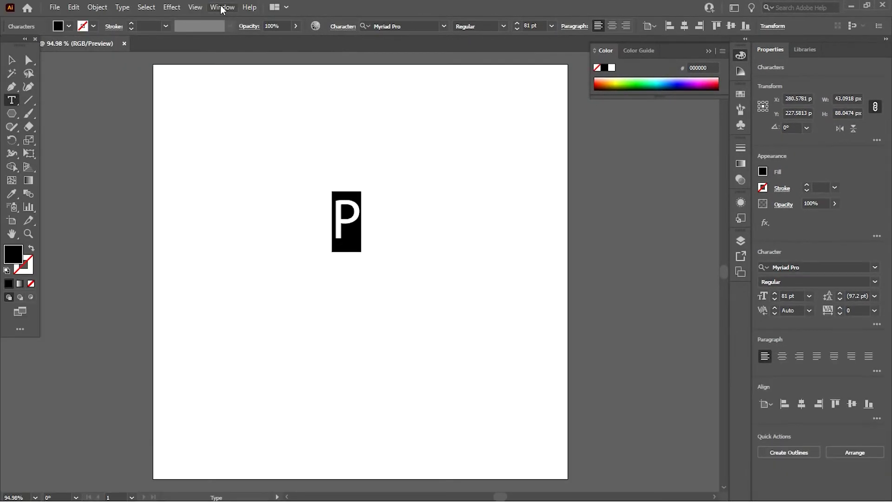
left_click(222, 7)
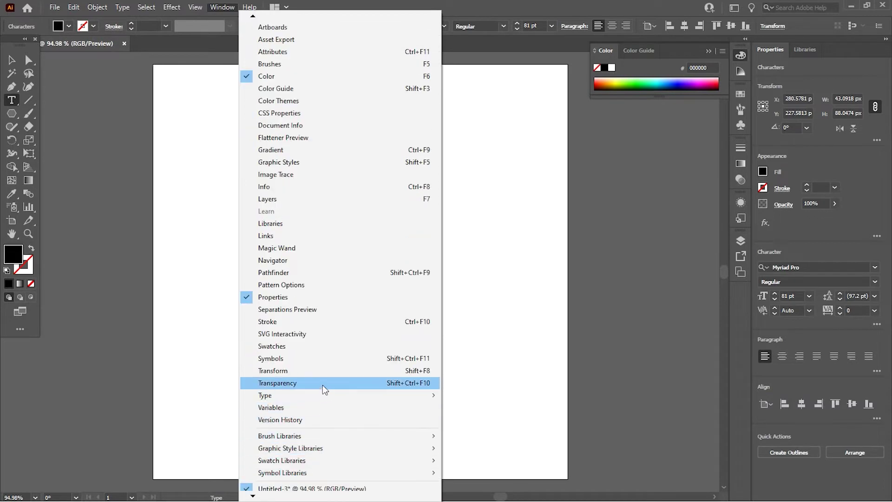
mouse_move(340, 395)
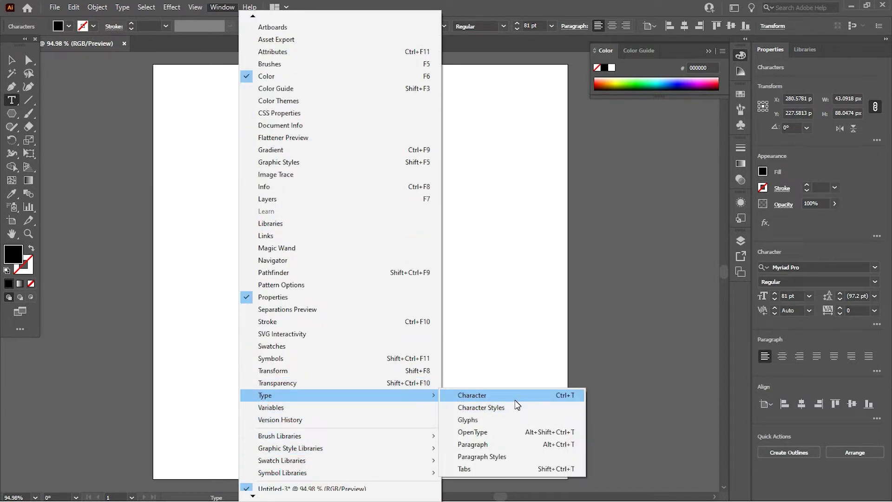
left_click(637, 266)
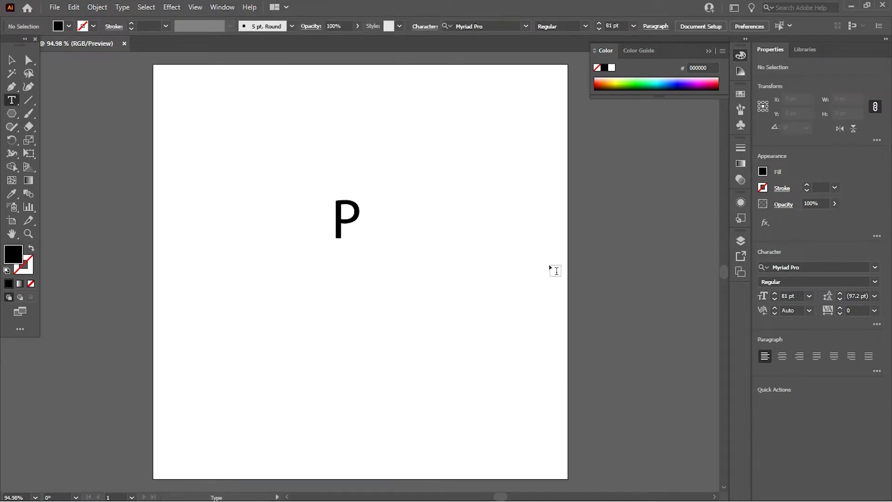
double_click(349, 232)
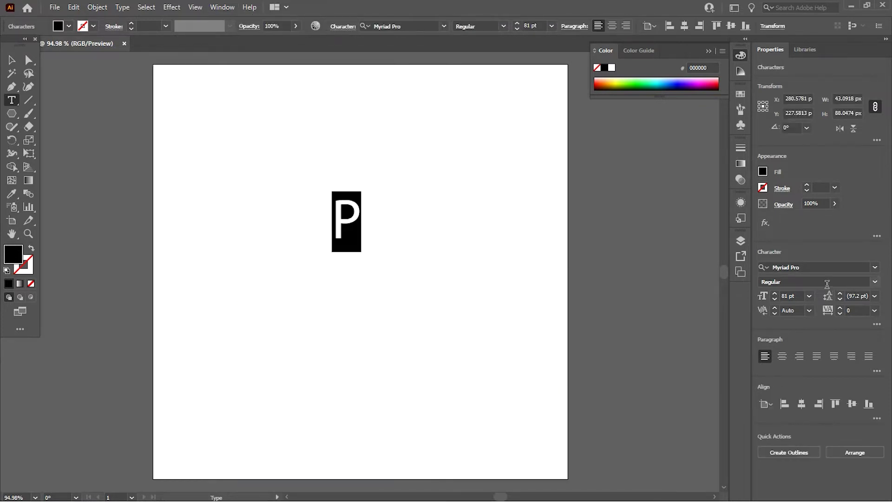
- Set the P's font to Raleway Black
left_click(825, 269)
type("rale")
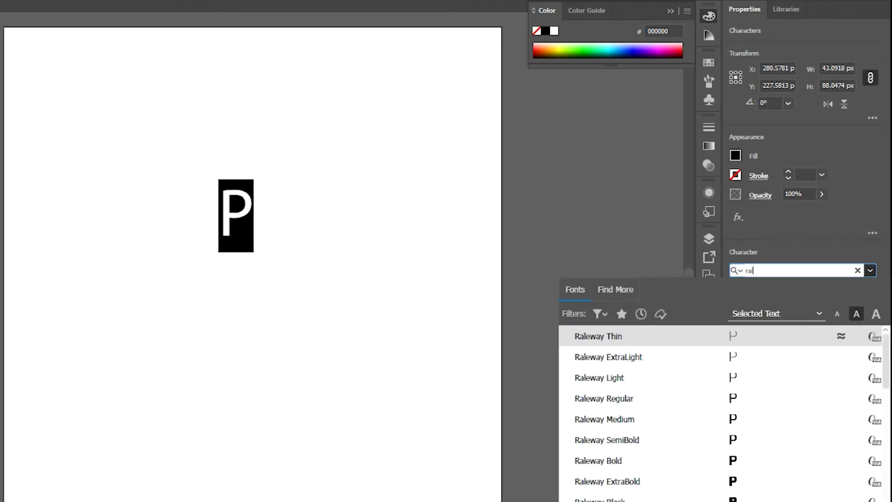
left_click(599, 499)
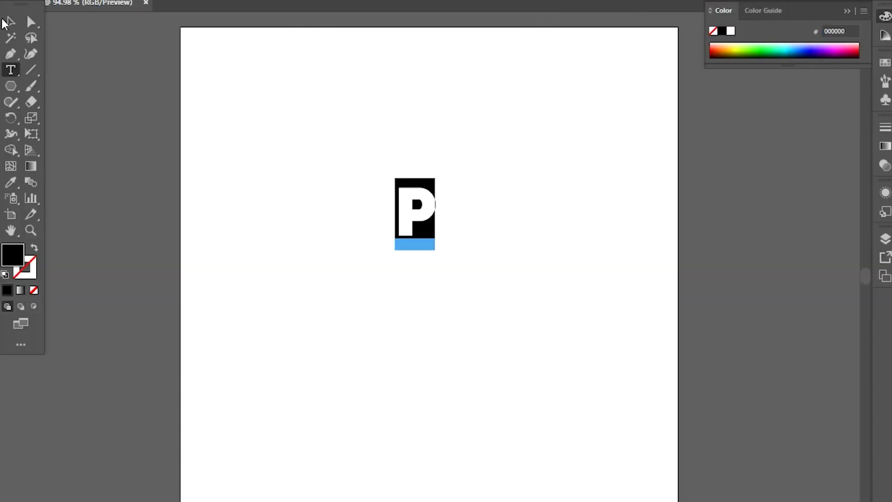
- Move the P toward the artboard centre and scale it up much larger
left_click(10, 22)
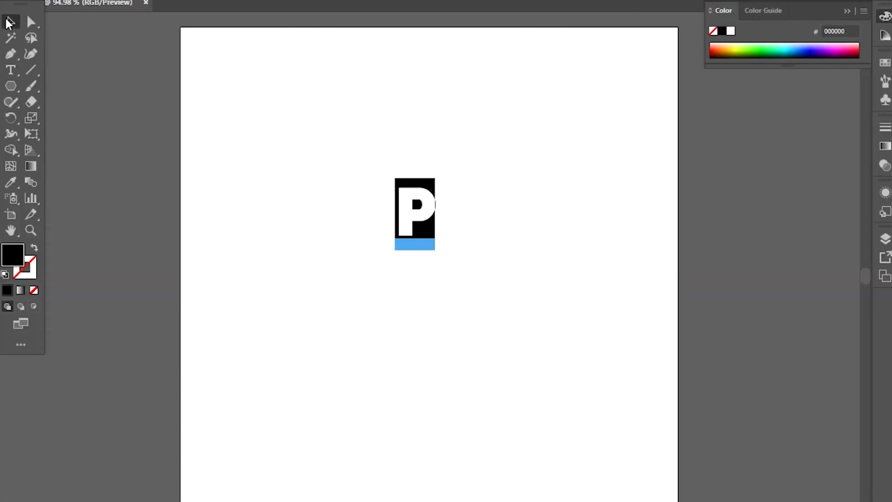
left_click_drag(422, 223, 430, 269)
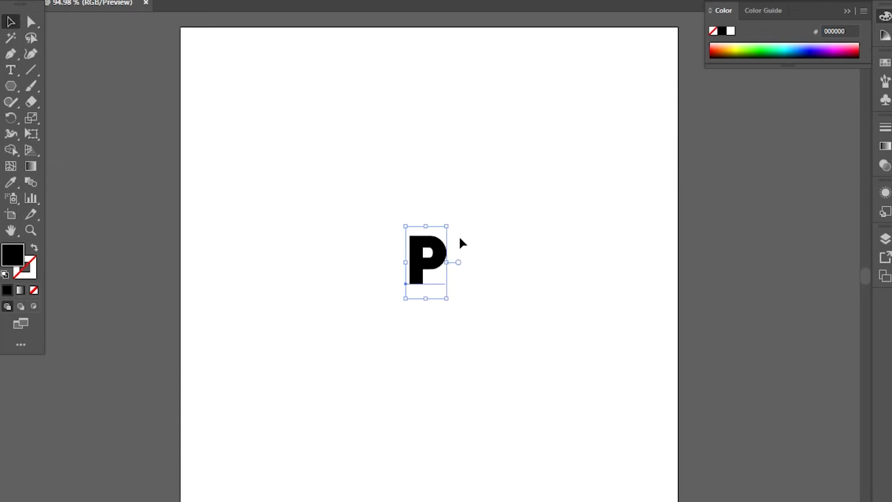
mouse_move(447, 225)
left_mouse_down()
mouse_move(490, 198)
mouse_move(528, 146)
left_mouse_up()
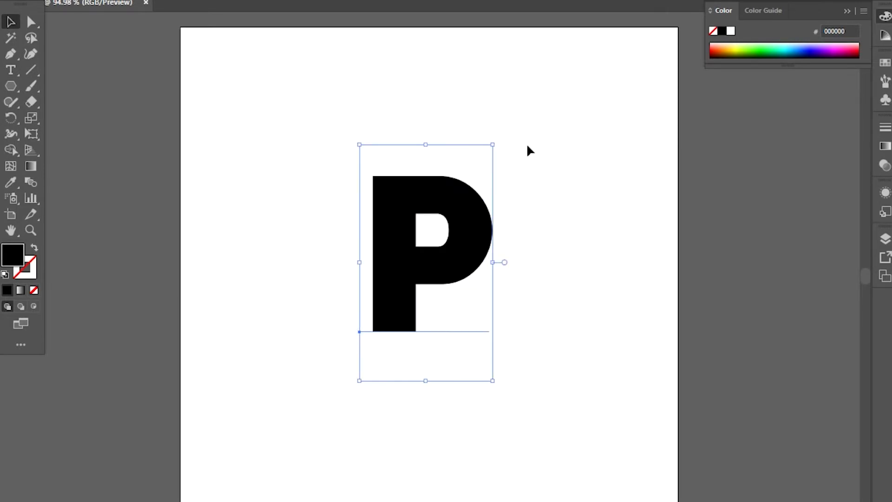
left_click(543, 229)
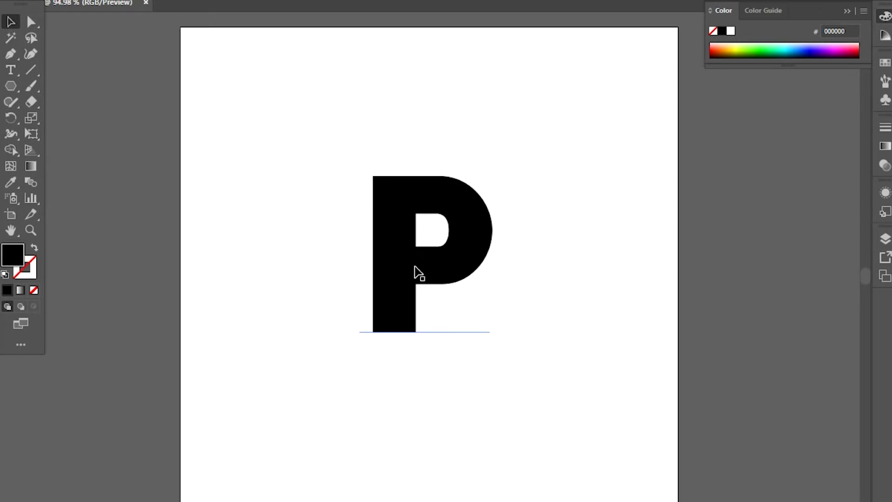
left_click(408, 281)
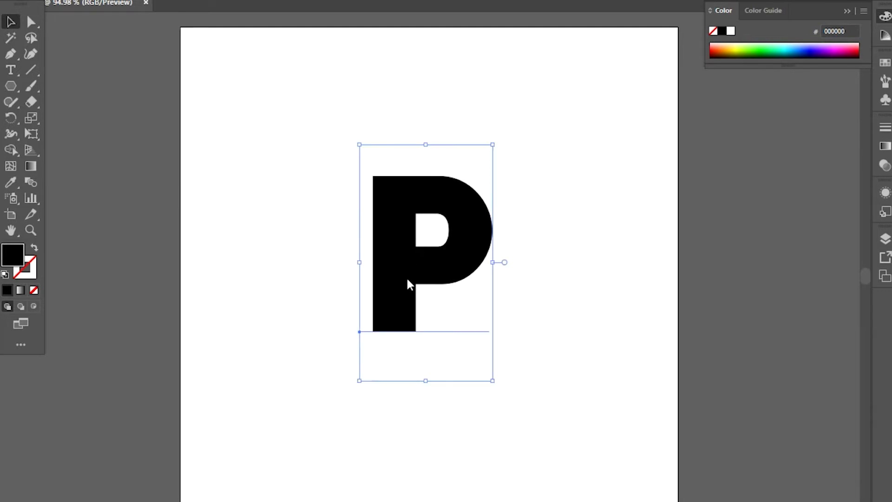
- Convert the P to outlines and nudge it slightly into place
right_click(408, 280)
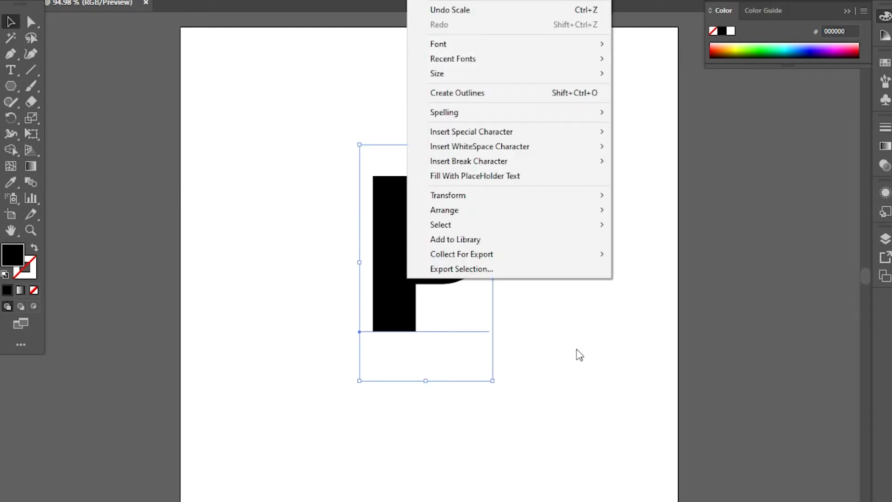
left_click(554, 99)
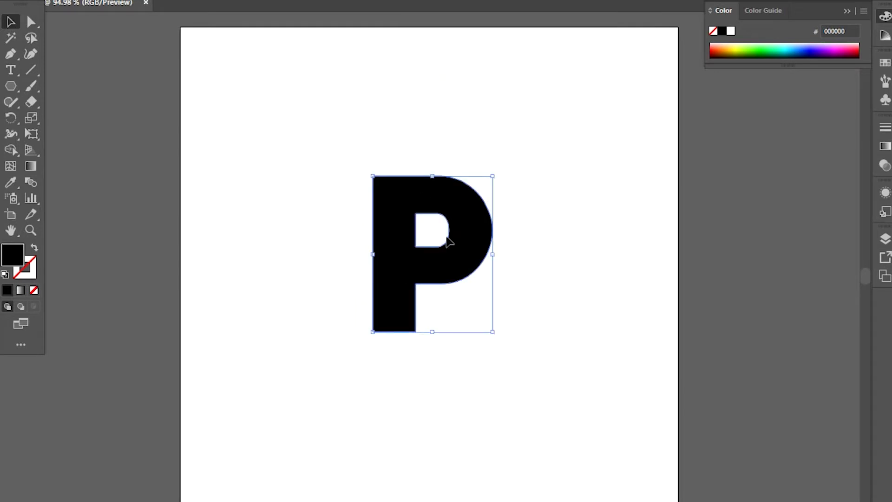
left_click(561, 311)
left_click_drag(478, 256, 481, 271)
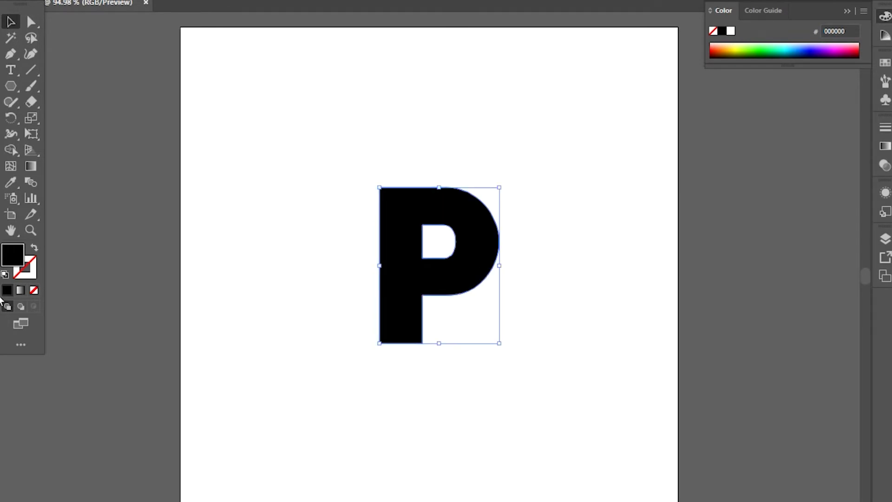
- Fill the outlined P with mint green A9EAC0
double_click(10, 256)
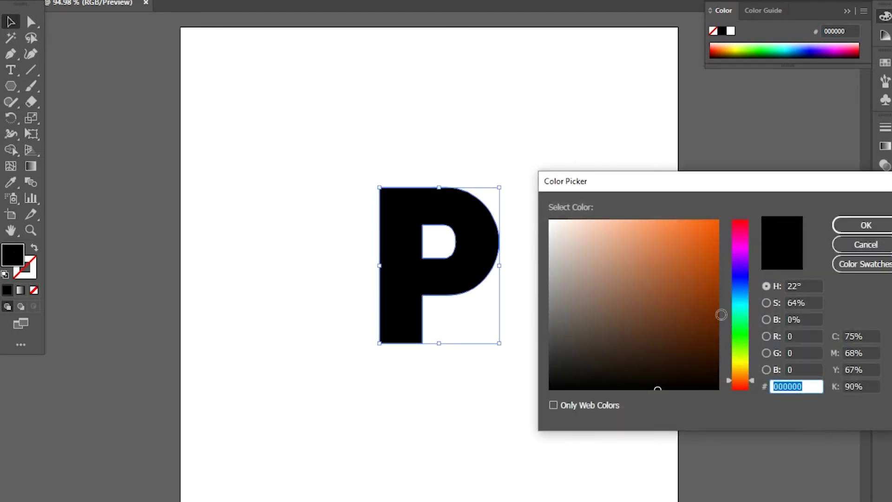
left_click_drag(749, 363, 746, 324)
left_click(596, 233)
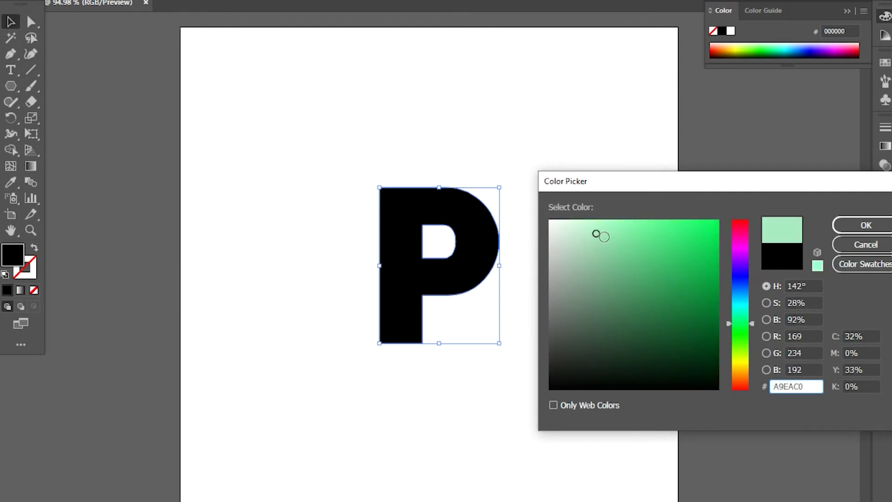
left_click(857, 224)
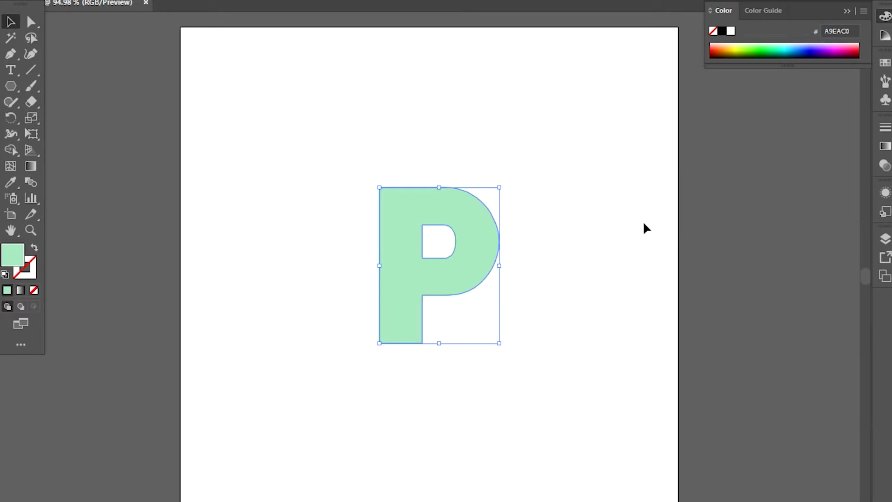
left_click(568, 227)
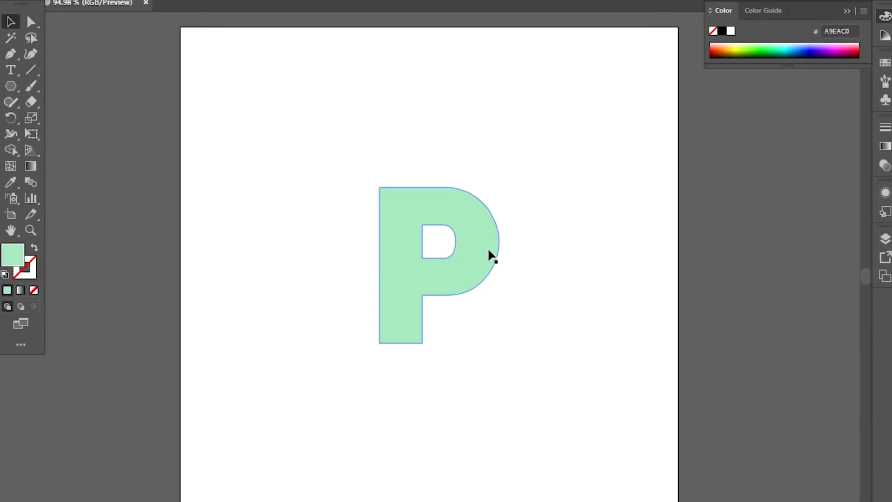
- Add a 10 px outward offset path around the mint P
left_click(484, 263)
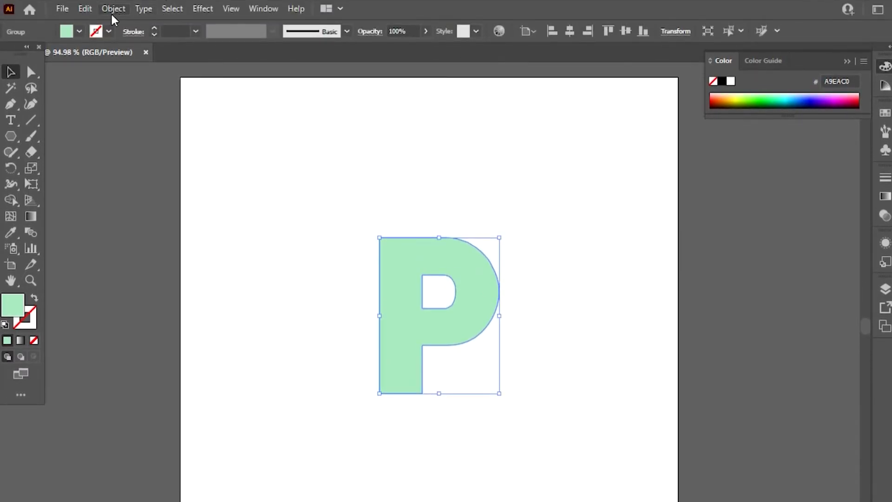
left_click(113, 9)
mouse_move(188, 327)
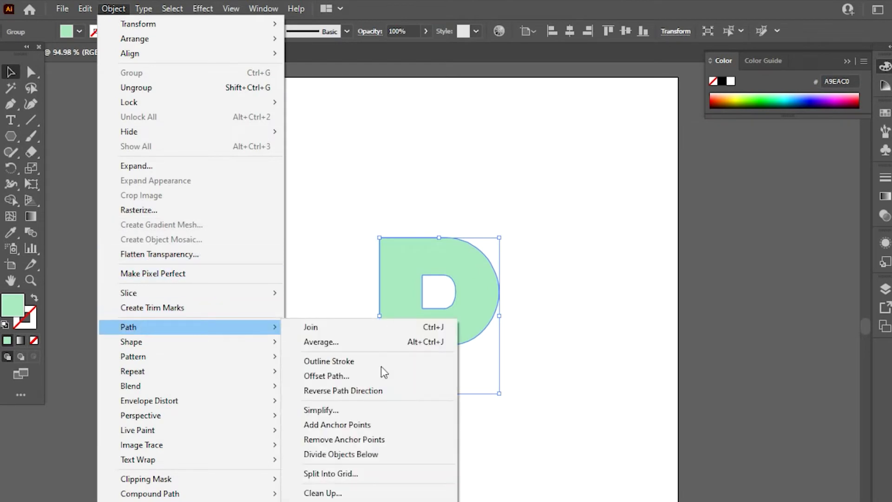
left_click(381, 374)
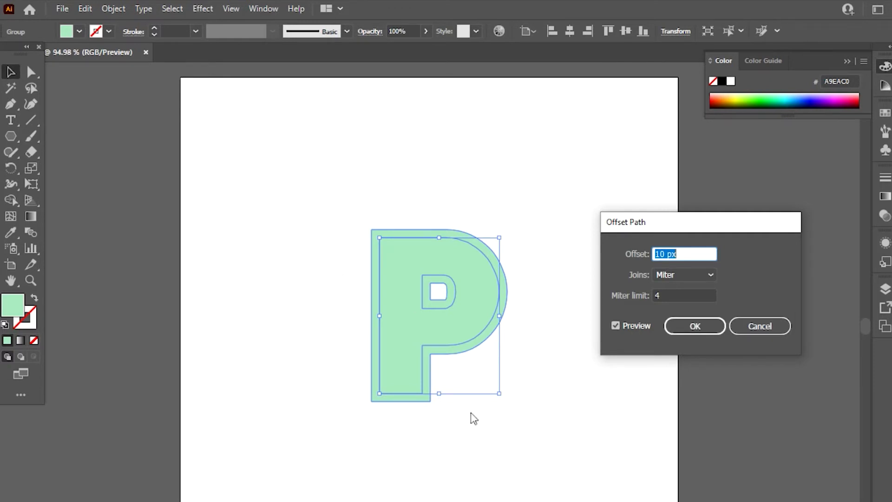
left_click(695, 328)
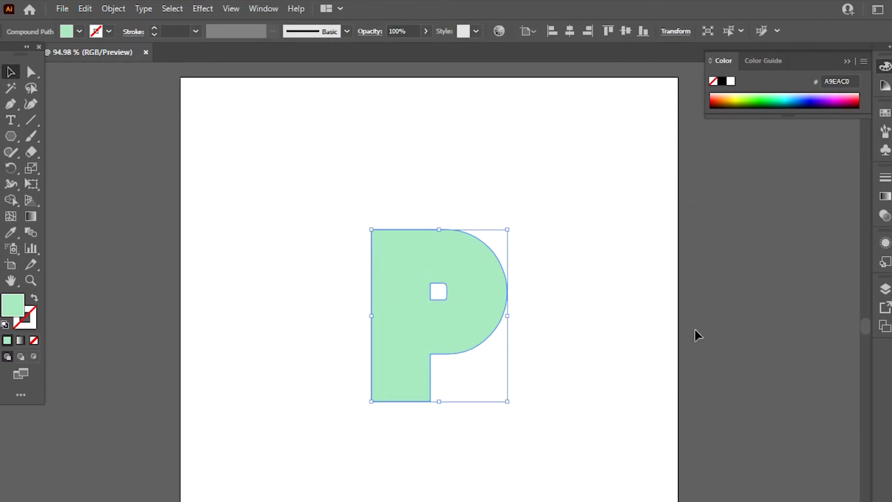
- Fill the new offset shape with grey AFAFAF
double_click(11, 305)
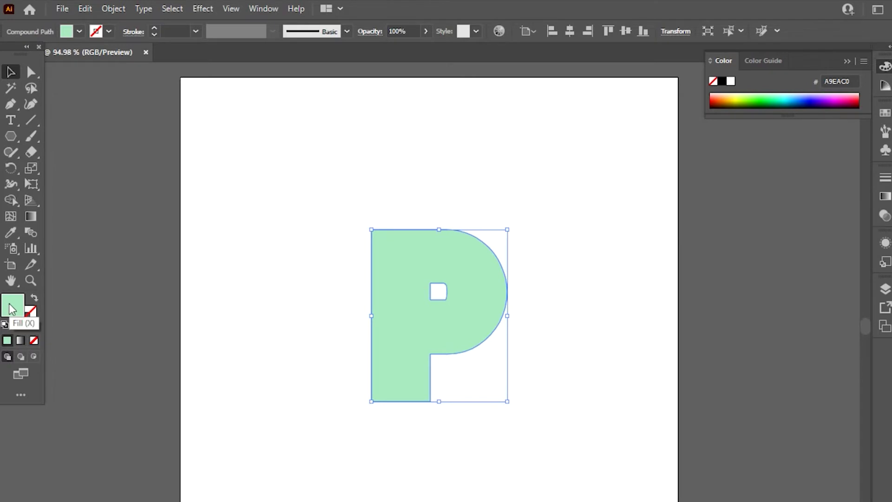
type("AF")
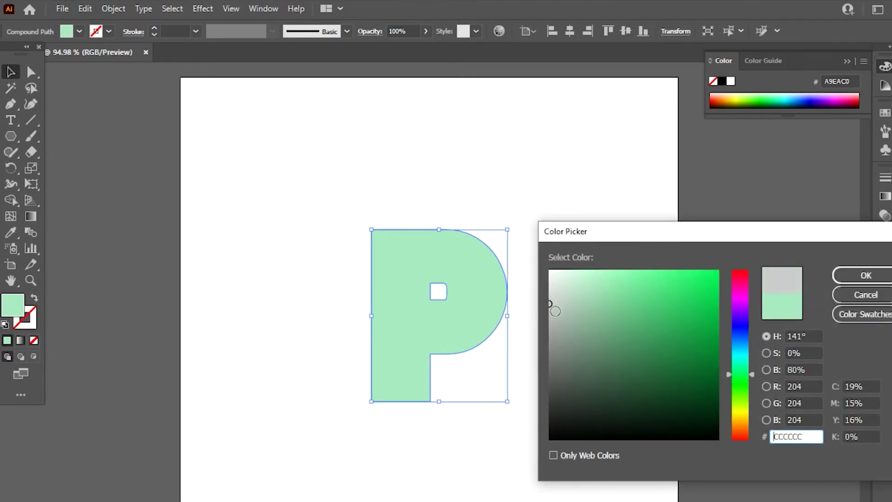
type("AFAF")
left_click(863, 274)
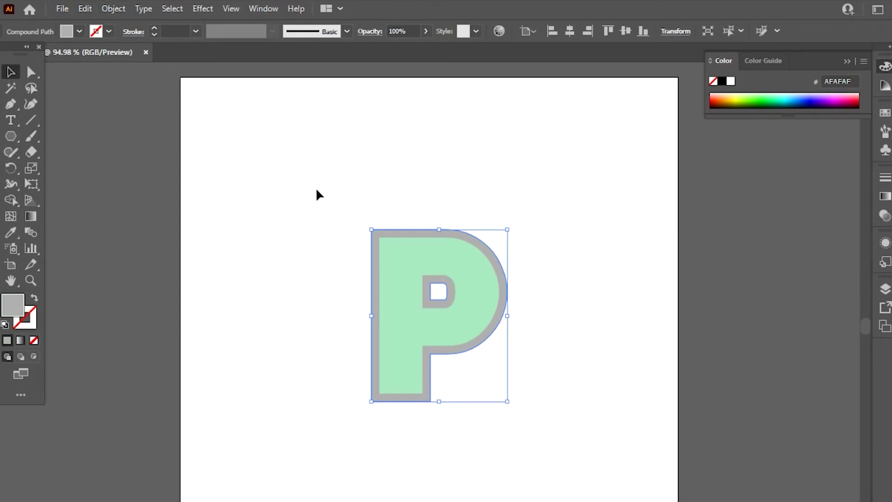
left_click(110, 10)
mouse_move(128, 327)
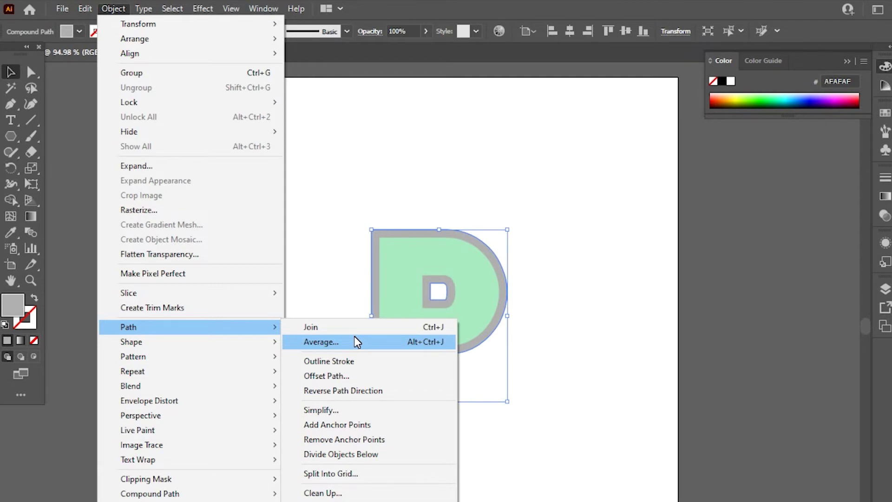
- Add another 10 px offset ring and eyedrop the mint fill onto it
left_click(350, 376)
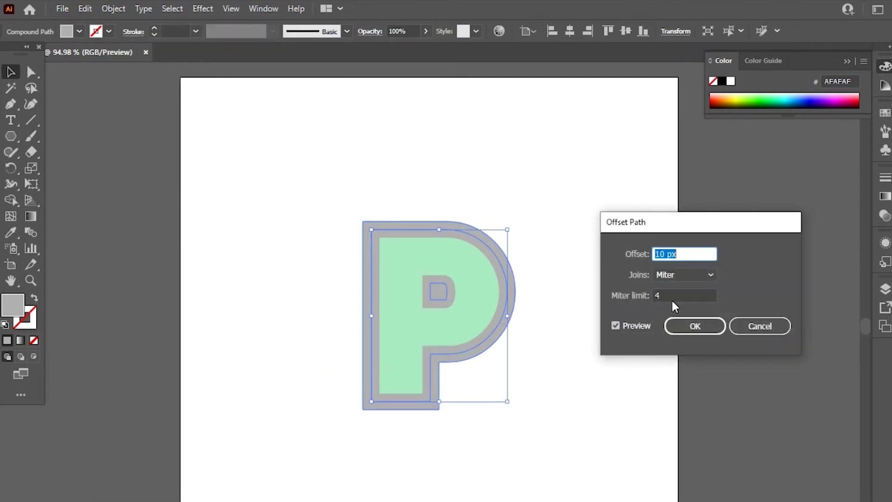
left_click(710, 328)
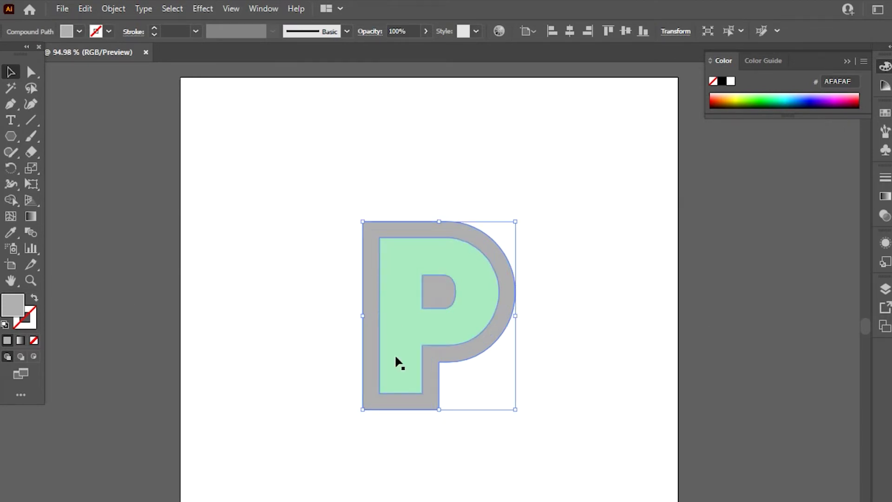
left_click(8, 238)
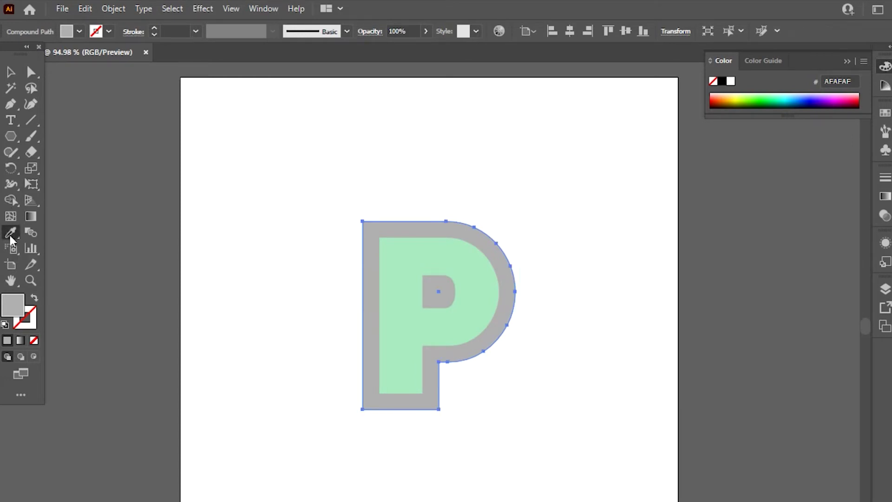
left_click(417, 258)
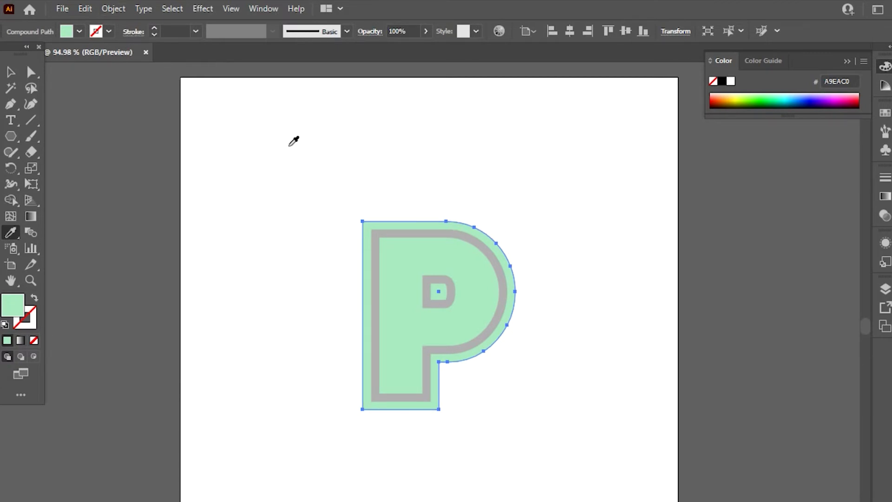
- Add a third 10 px offset ring and eyedrop the grey AFAFAF onto it
left_click(114, 9)
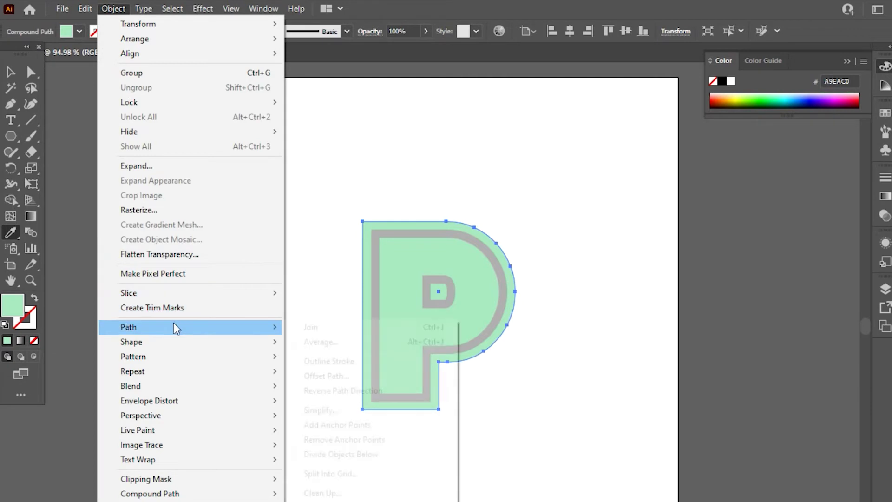
left_click(366, 376)
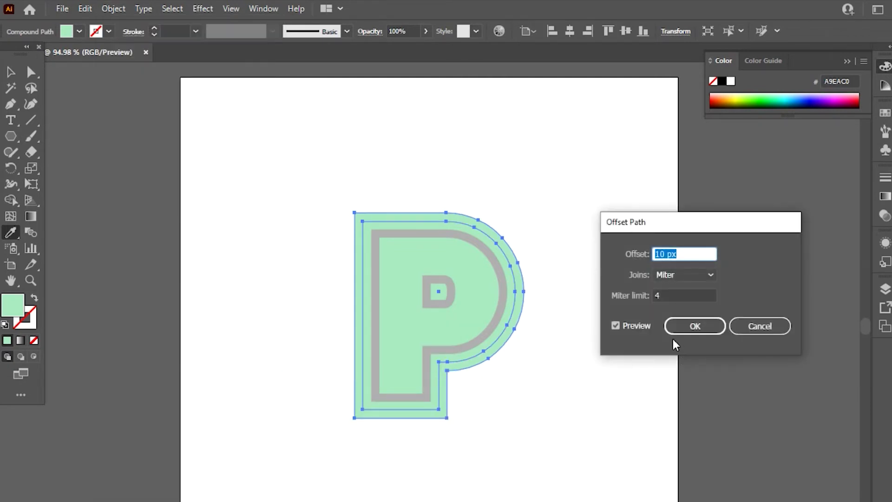
left_click(687, 330)
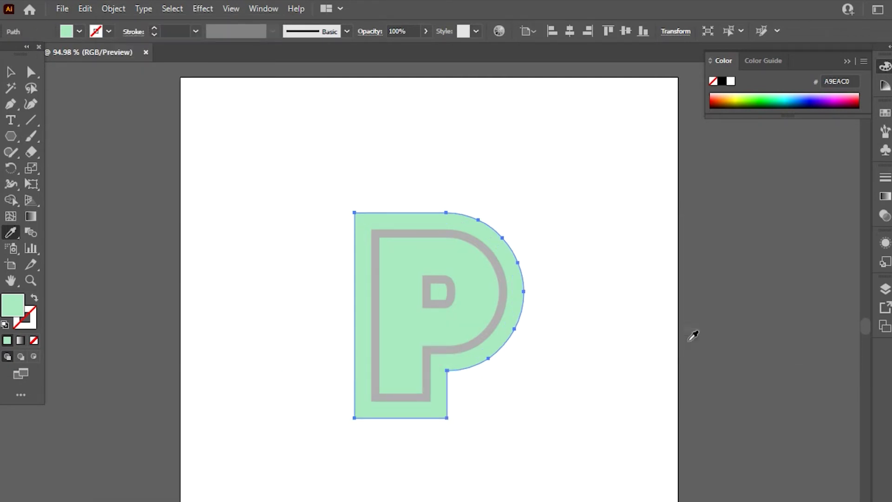
left_click(501, 269)
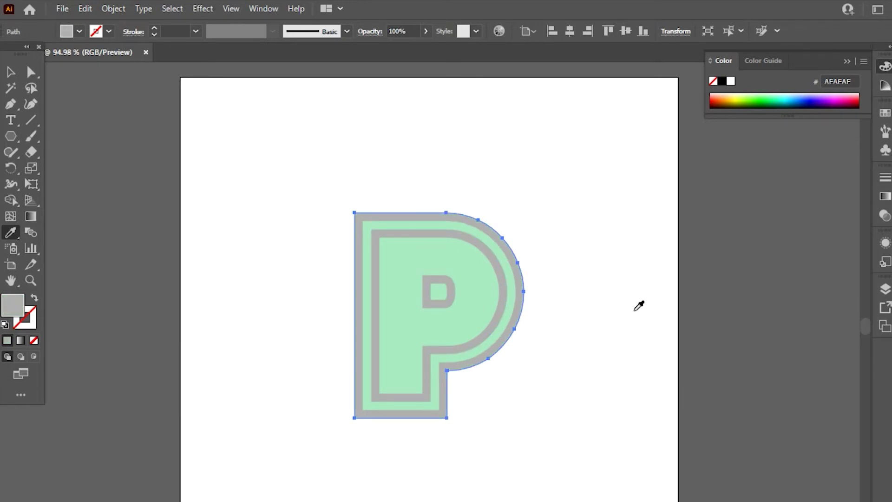
- Select the whole ringed P and move it up near the page top
key("v")
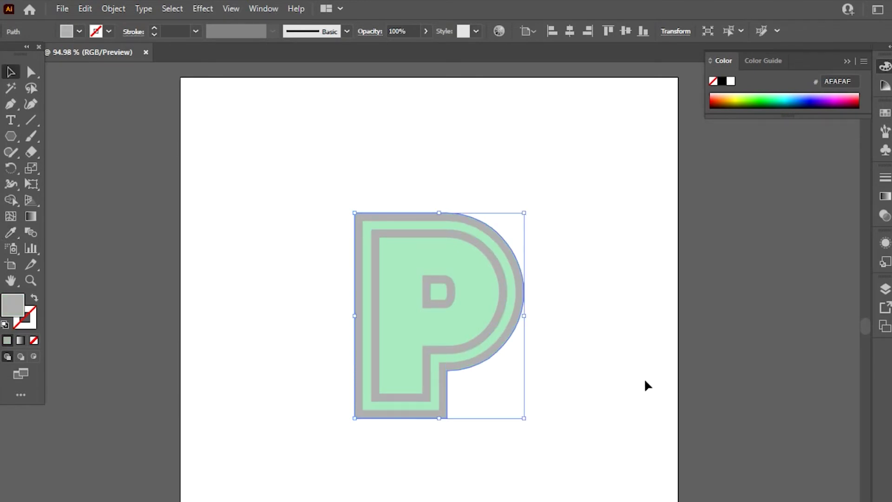
left_click(336, 193)
left_click(465, 367)
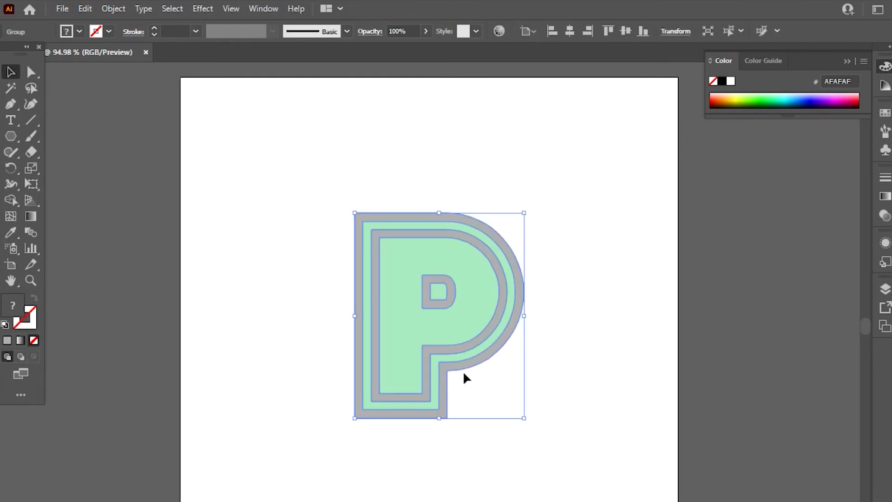
left_click_drag(446, 349, 453, 237)
- Alt-drag a copy of the ringed P below the original and select it
left_click_drag(432, 209, 427, 313)
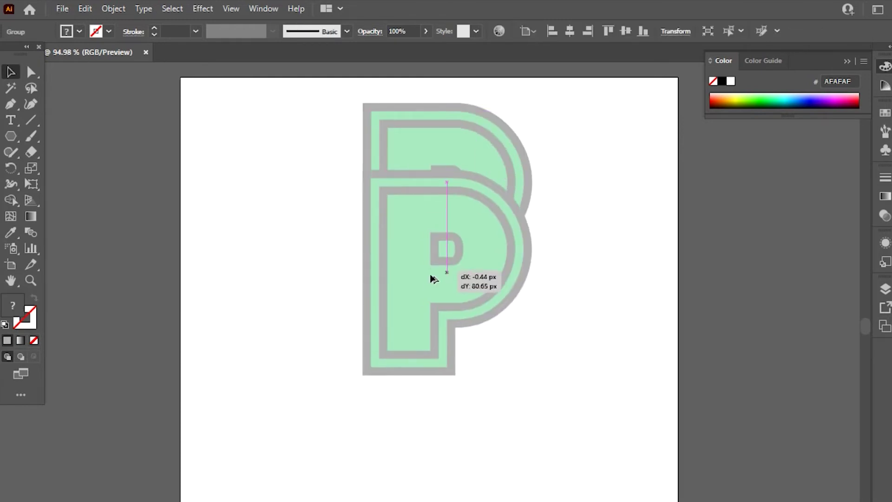
left_click_drag(388, 373, 384, 401)
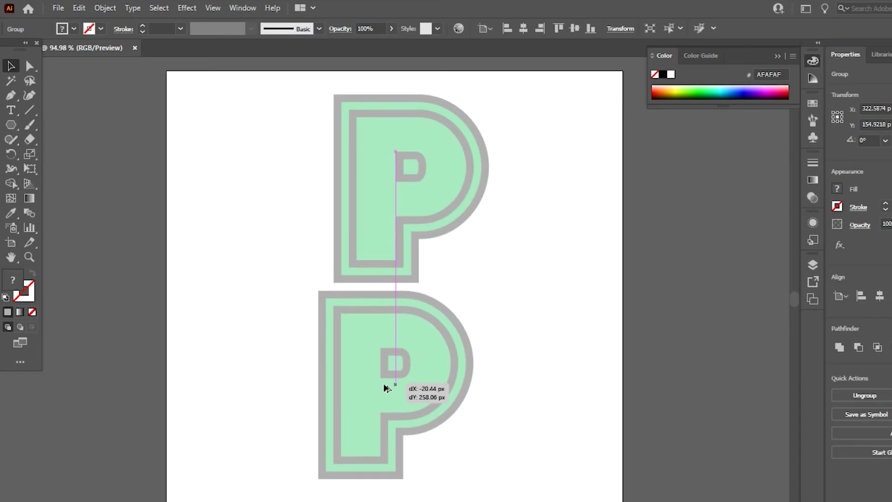
left_click(511, 323)
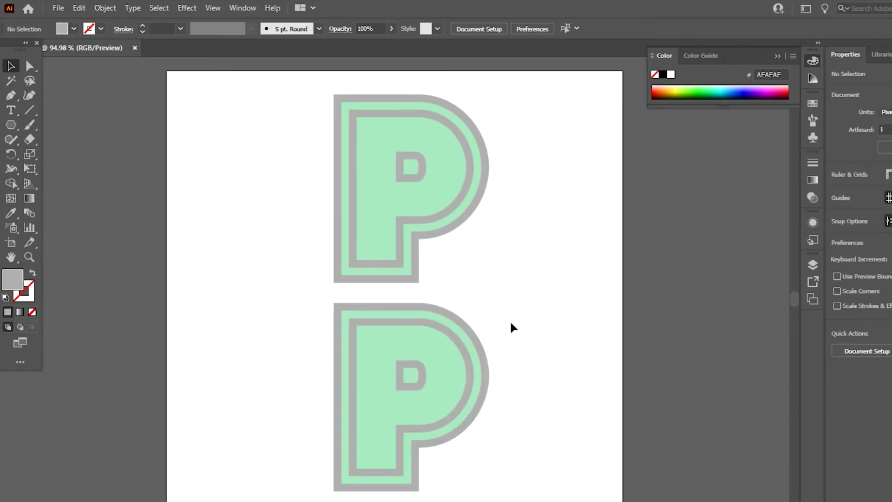
left_click(487, 358)
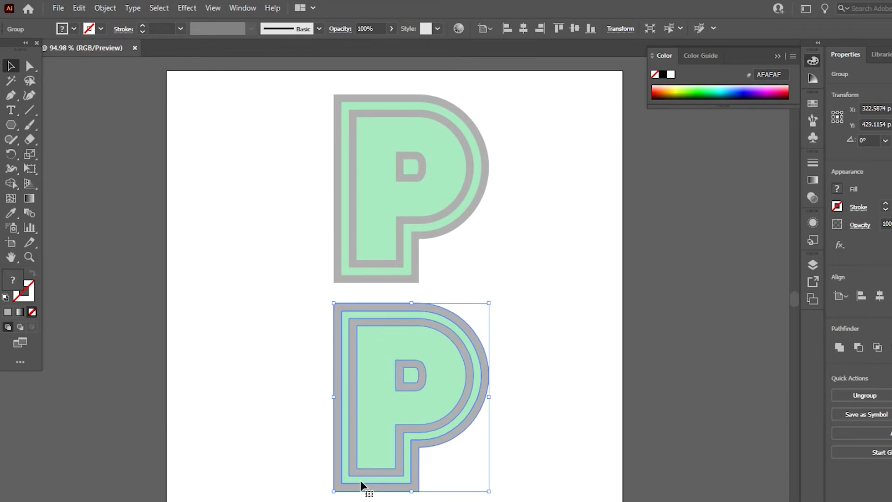
- Ungroup the lower P copy and select its outer and inner paths
right_click(413, 399)
left_click(461, 289)
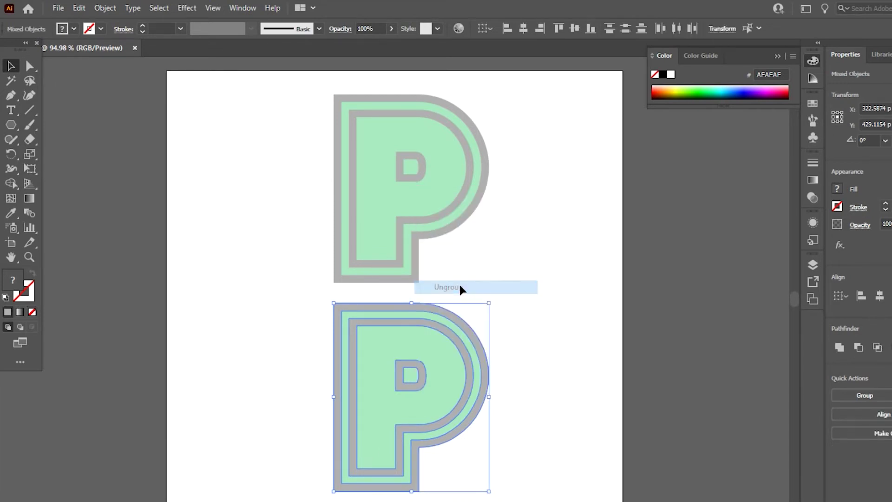
left_click(529, 379)
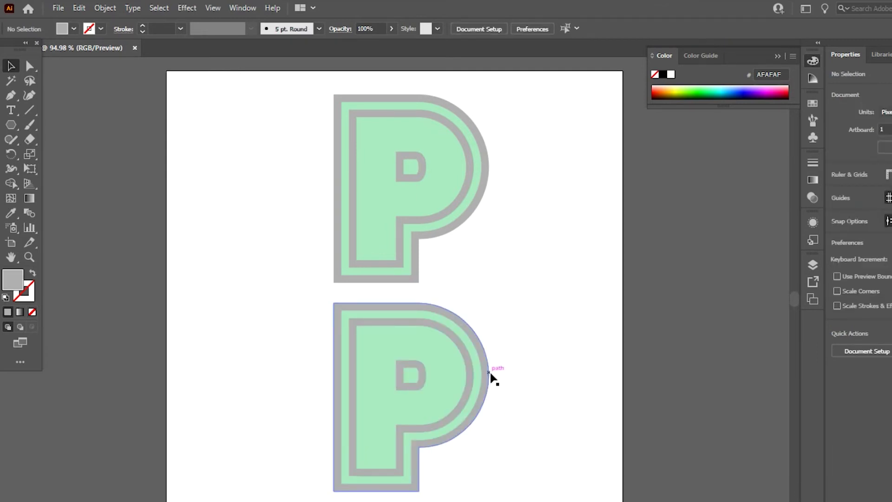
left_click(483, 373)
left_click(472, 378)
left_click_drag(279, 335, 524, 456)
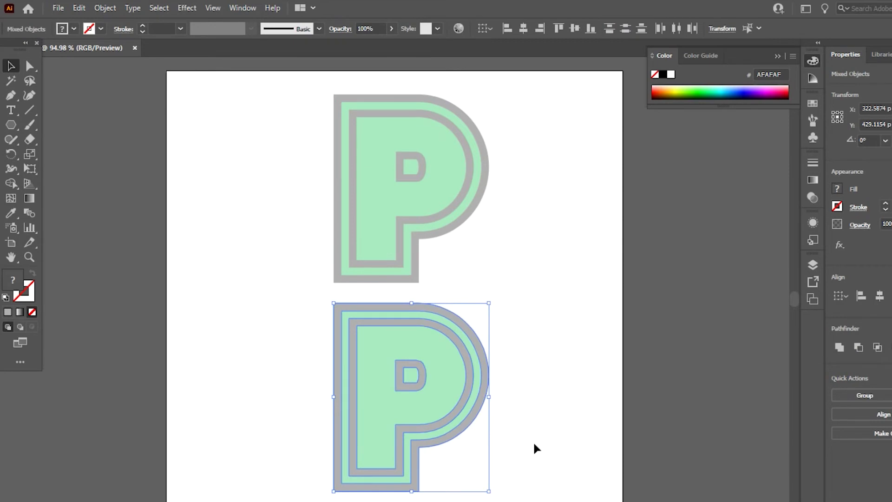
left_click(537, 344)
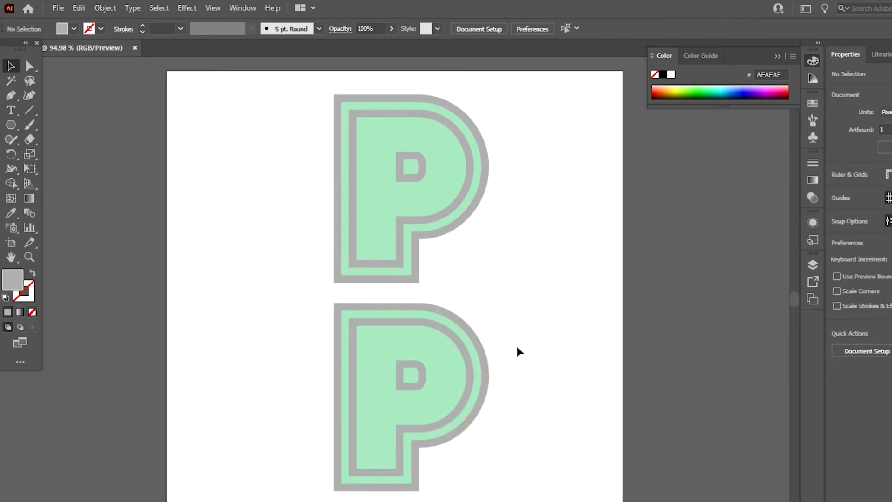
- Swap fill and stroke on the lower P's grey and green shapes, then select all
left_click(484, 353)
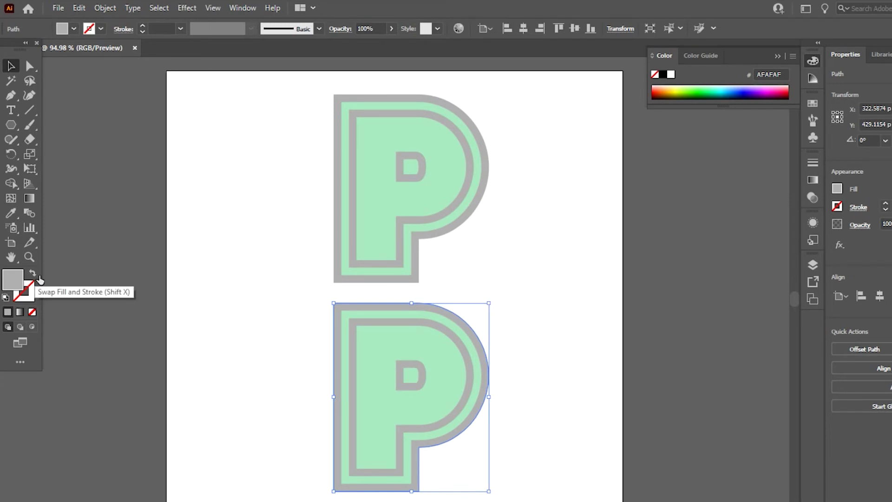
left_click(39, 278)
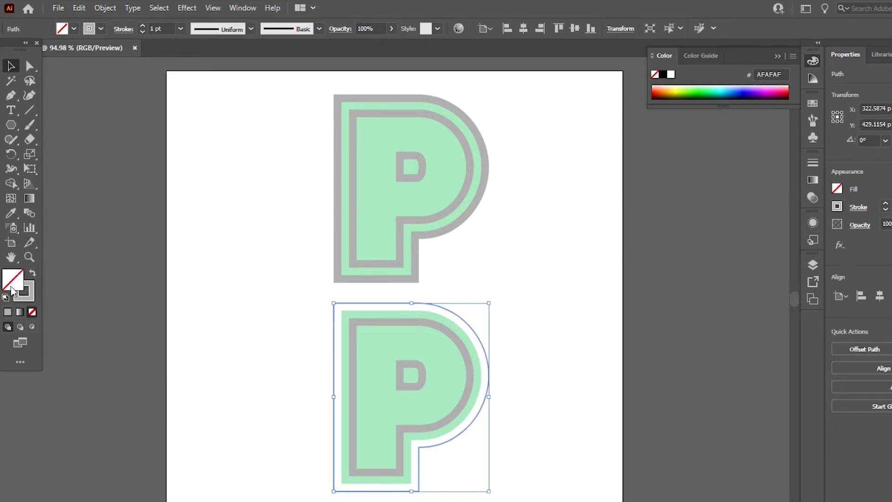
left_click(342, 316)
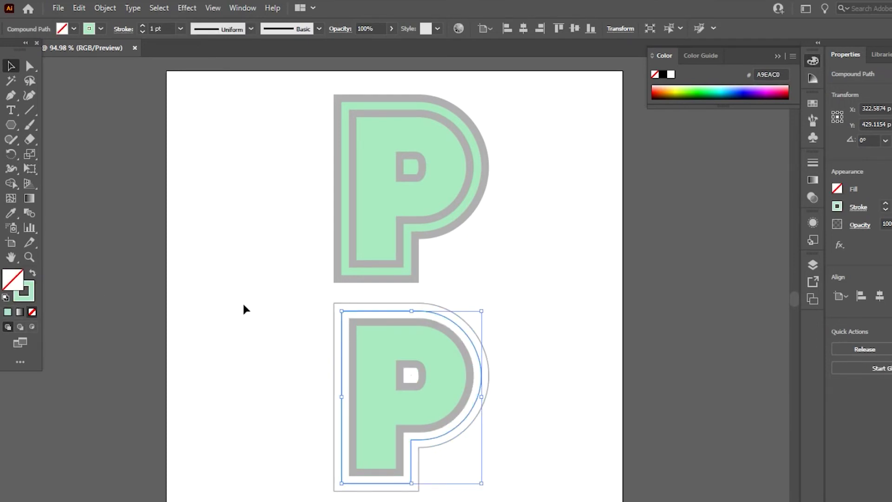
left_click(384, 323)
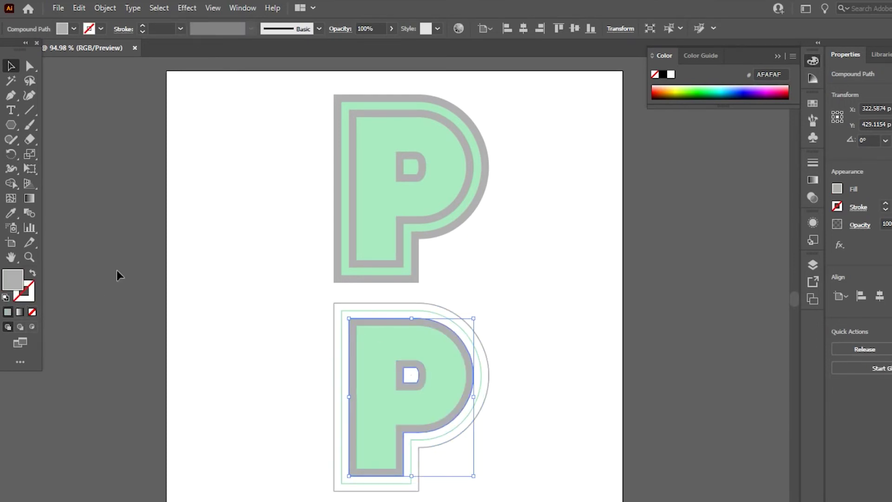
left_click(32, 274)
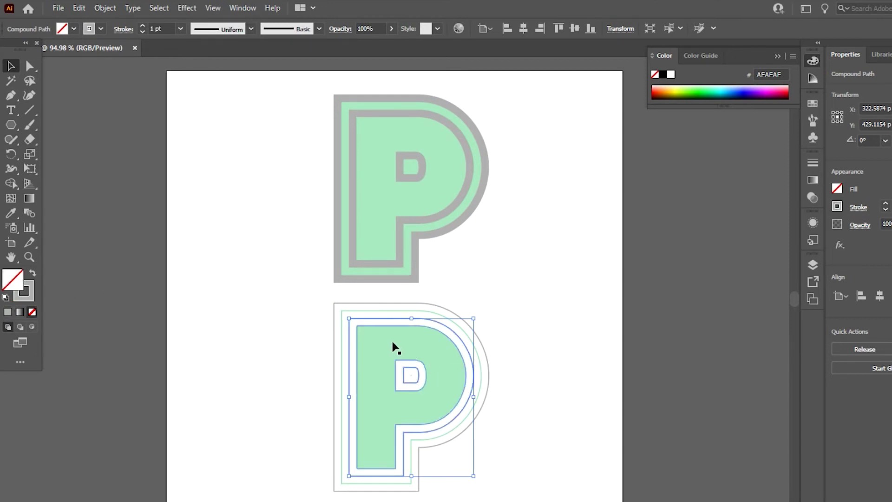
left_click(402, 356)
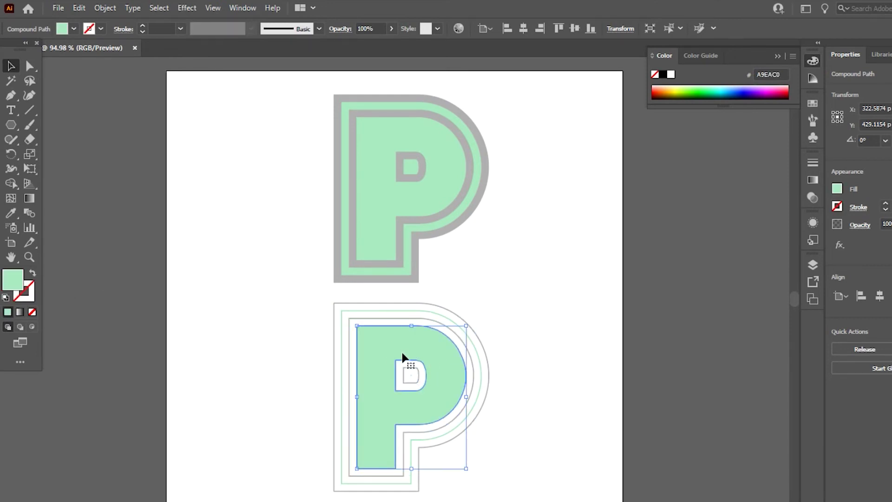
left_click(32, 274)
left_click(250, 338)
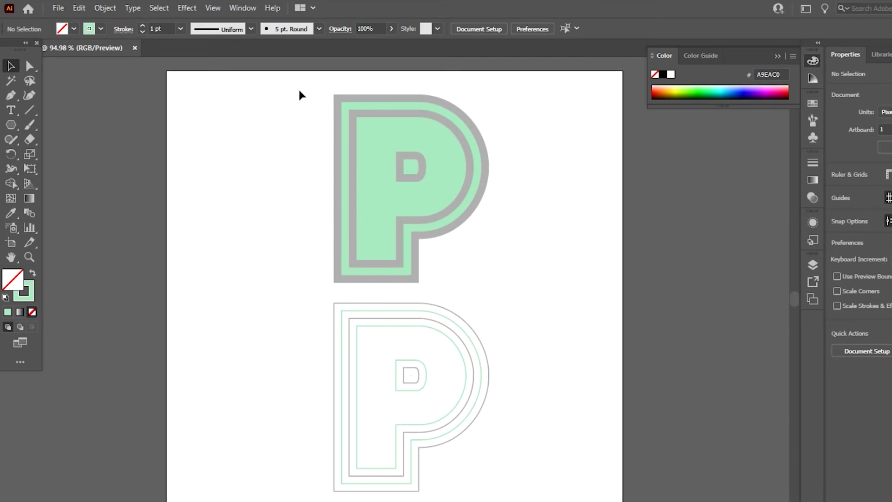
key("ctrl+a")
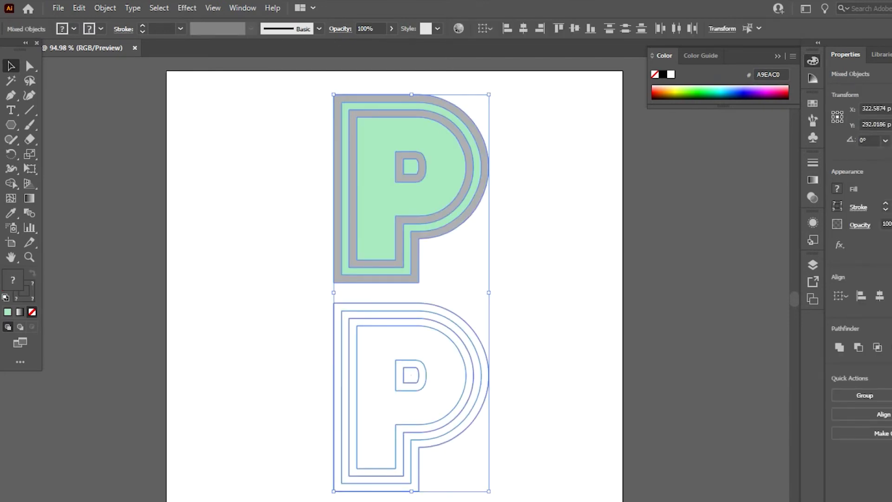
- Ungroup the top P, delete both banded Ps, and drag the plain mint P to centre
left_click(548, 330)
left_click(360, 176)
right_click(385, 197)
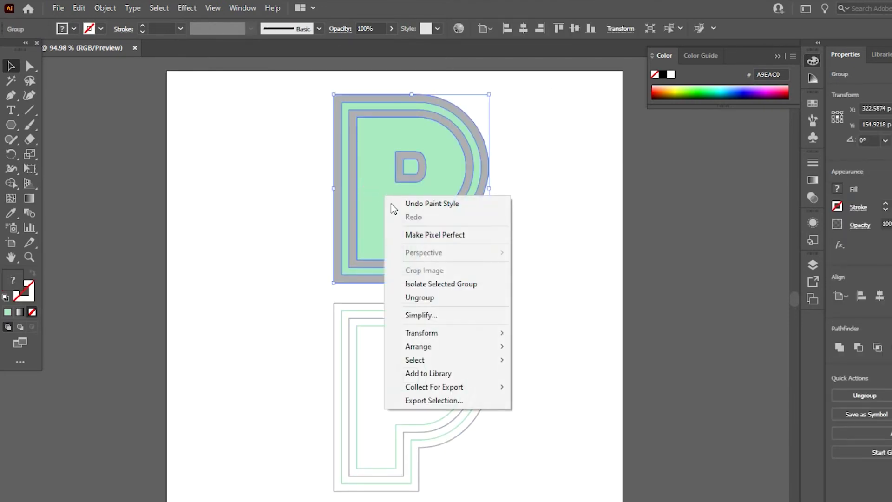
left_click(492, 298)
left_click(535, 308)
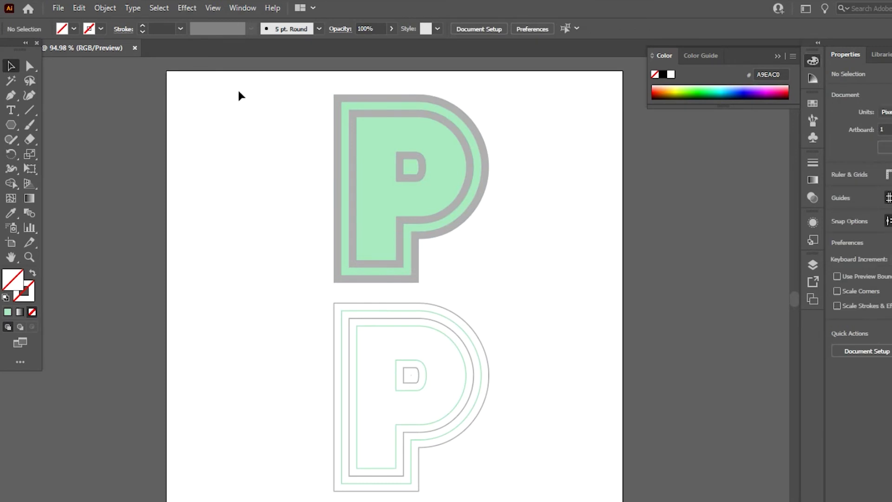
left_click_drag(400, 137, 539, 490)
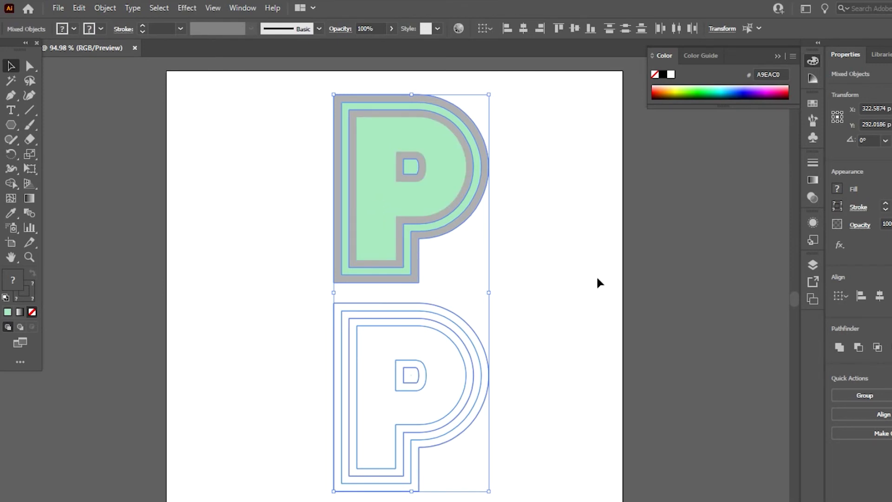
key("Delete")
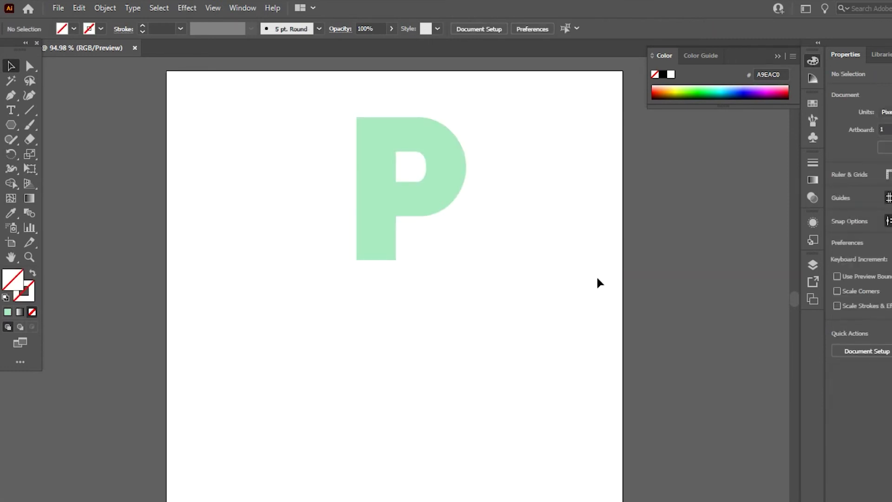
left_click_drag(372, 239, 366, 372)
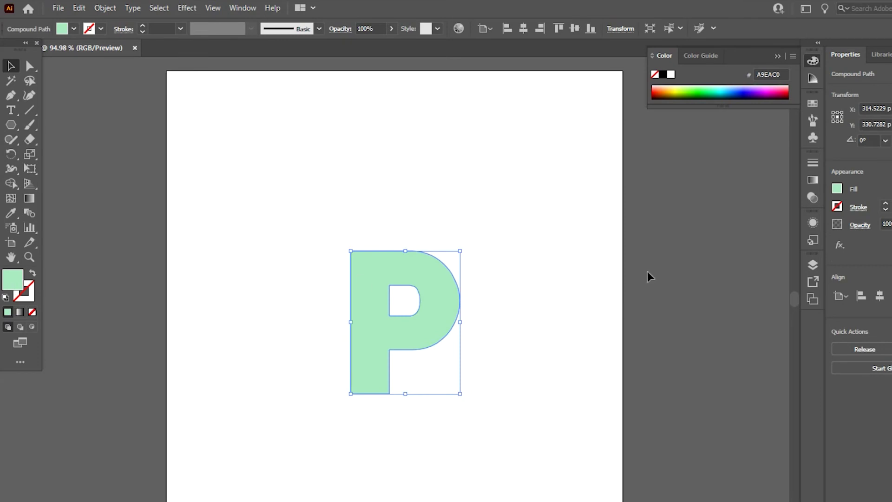
- Fill the P dark grey 3A3A3A and scale it down to about 85 by 111 px
double_click(13, 279)
left_click(505, 372)
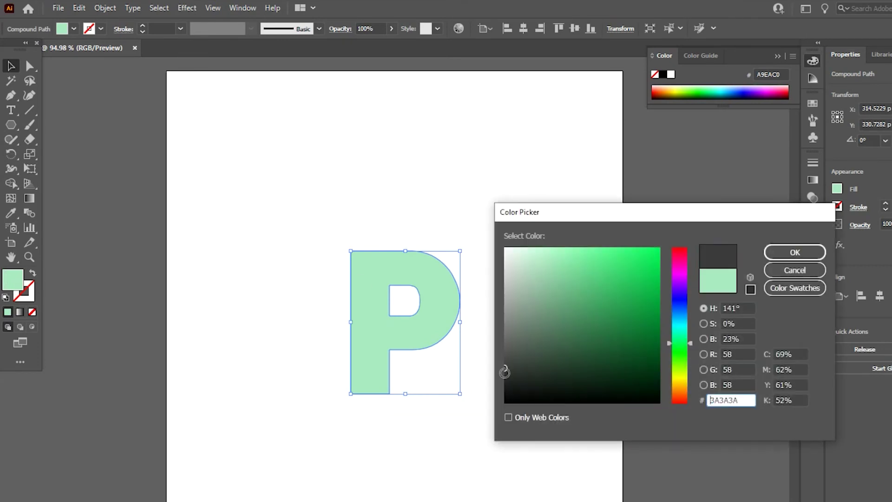
left_click(795, 252)
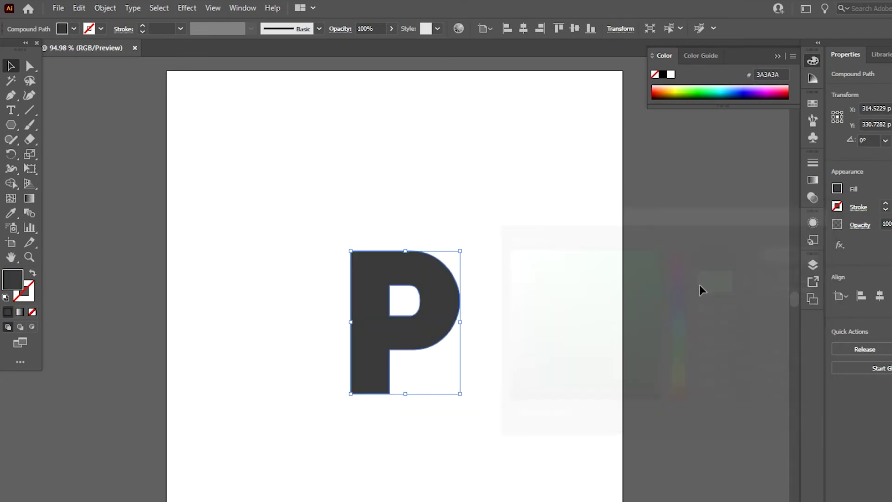
left_click(511, 298)
left_click(448, 299)
left_click_drag(461, 251, 446, 282)
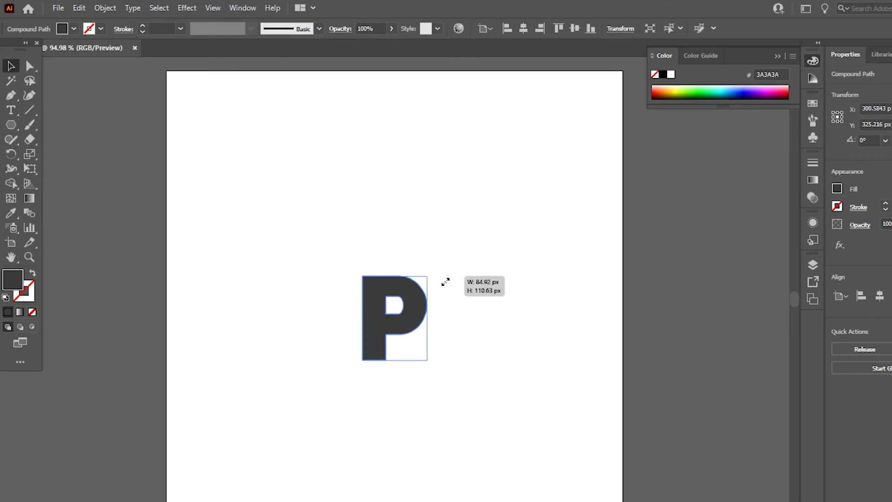
- Create a -14 px inward offset path inside the P
left_click(105, 8)
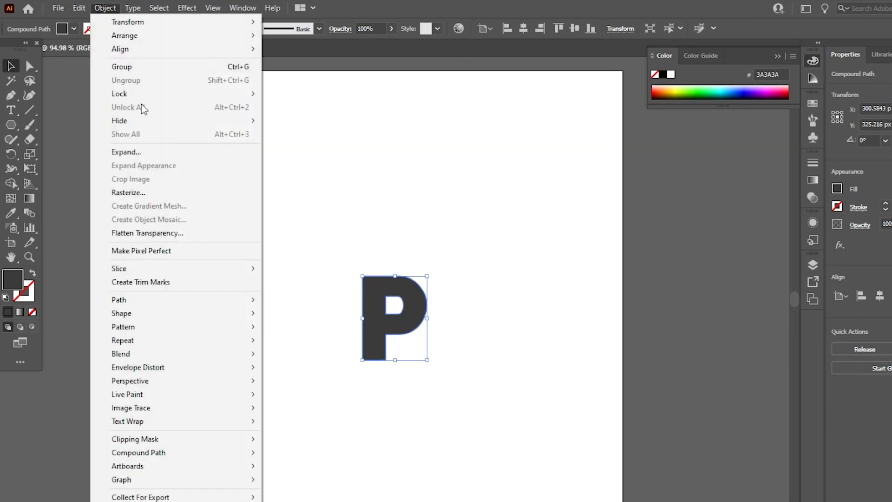
mouse_move(119, 300)
left_click(320, 341)
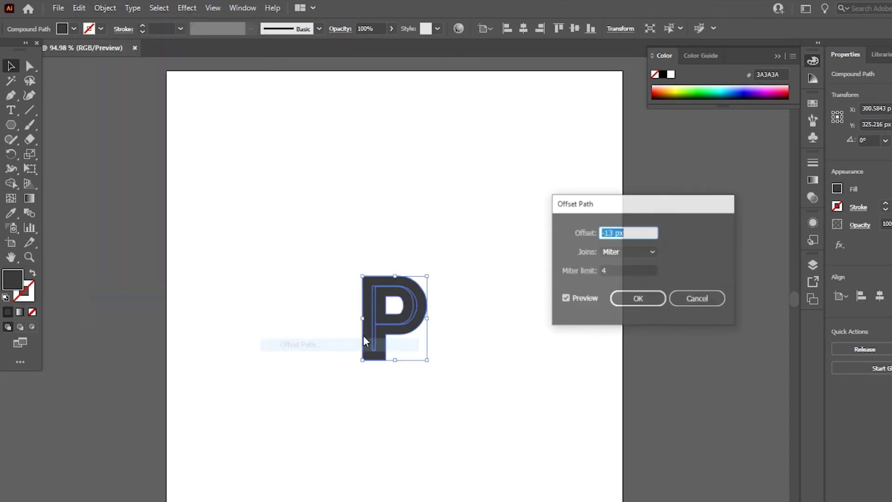
left_click(610, 233)
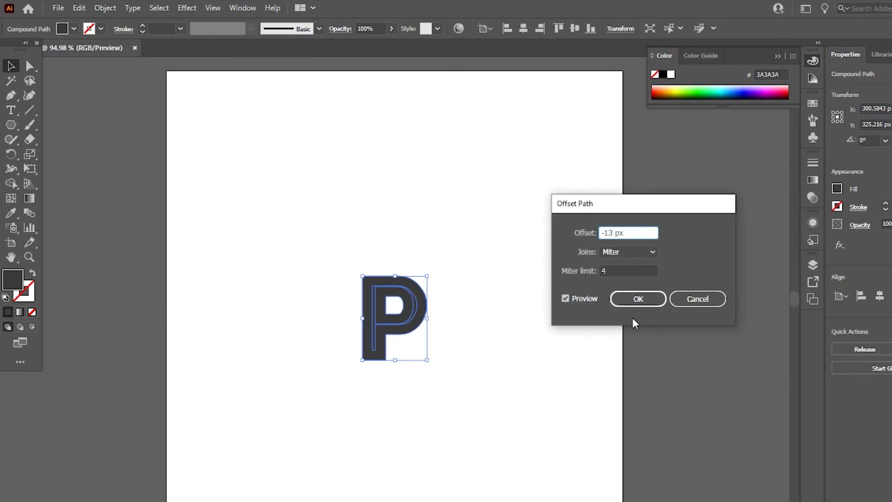
key("BackSpace")
type("2")
left_click(594, 299)
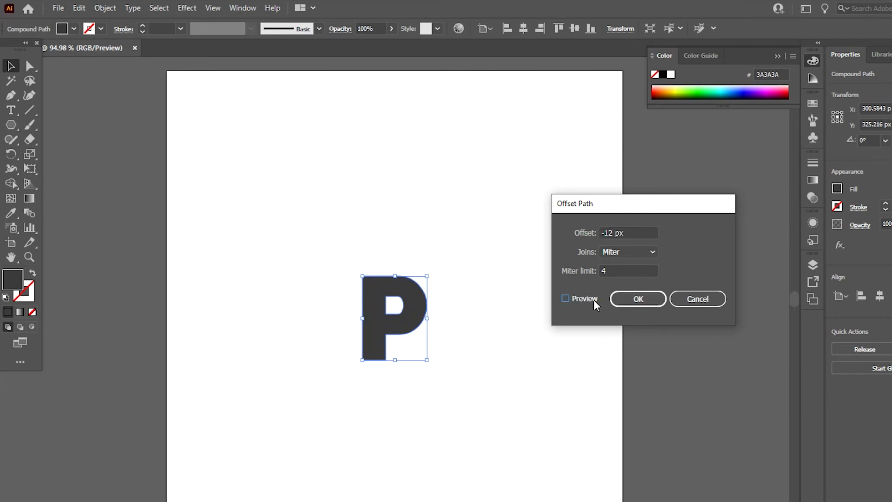
left_click(612, 237)
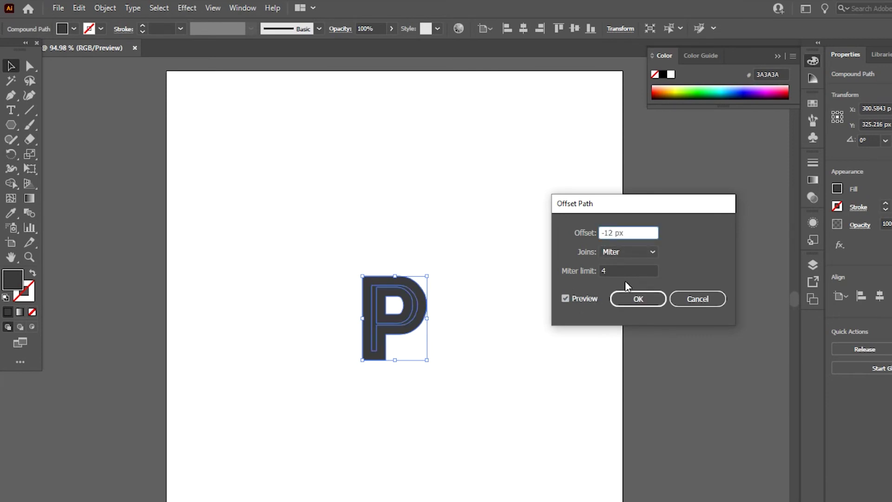
key("BackSpace")
type("4")
left_click(563, 299)
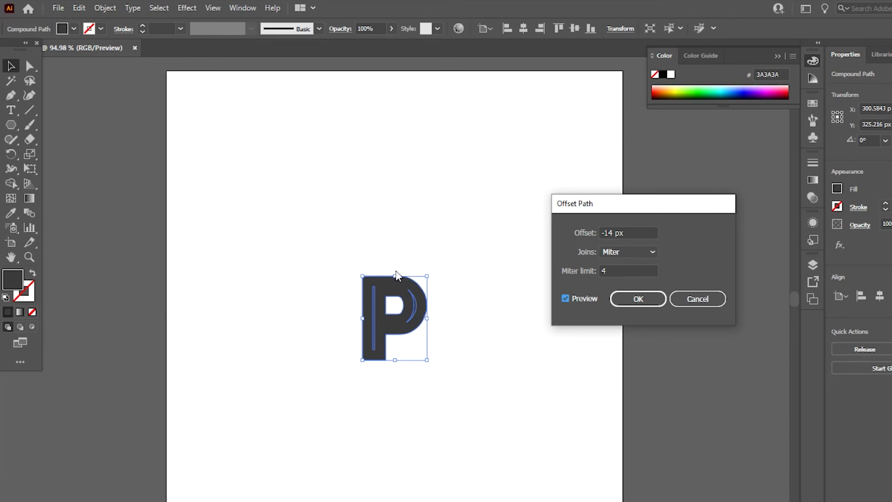
left_click(621, 298)
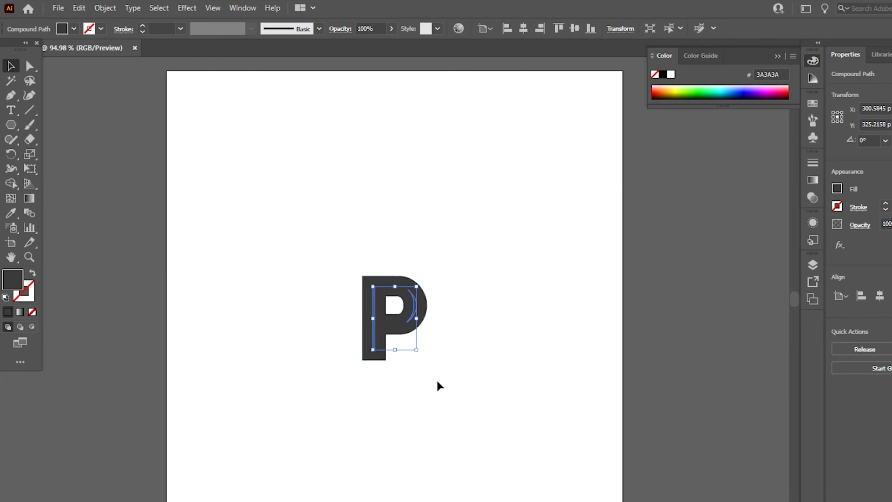
- Fill the inset offset shape with 0F0F0F
double_click(13, 279)
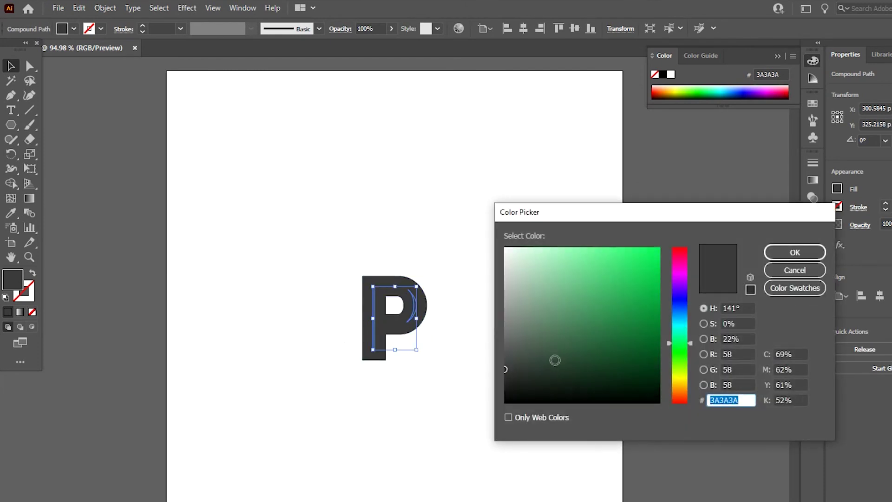
type("0F0F0F")
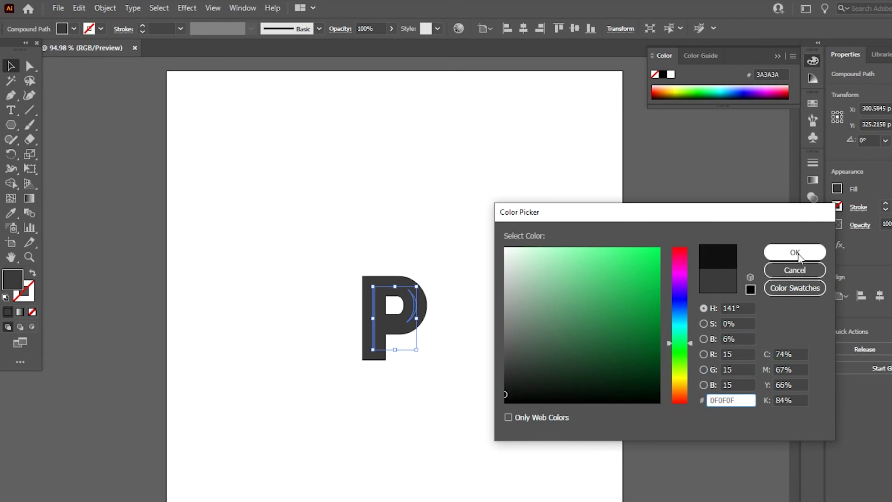
left_click(799, 253)
- Select the whole P and Alt-drag a copy to the lower right
left_click(532, 365)
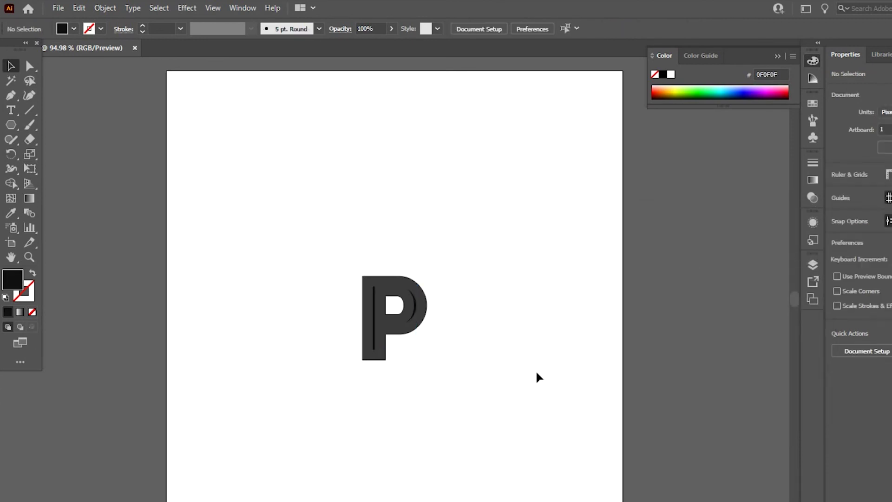
left_click_drag(320, 201, 479, 379)
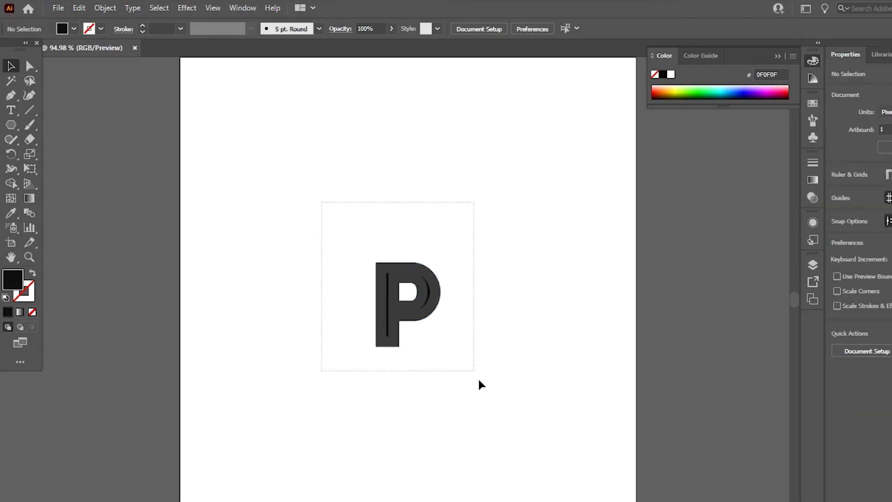
left_click_drag(400, 329, 498, 407)
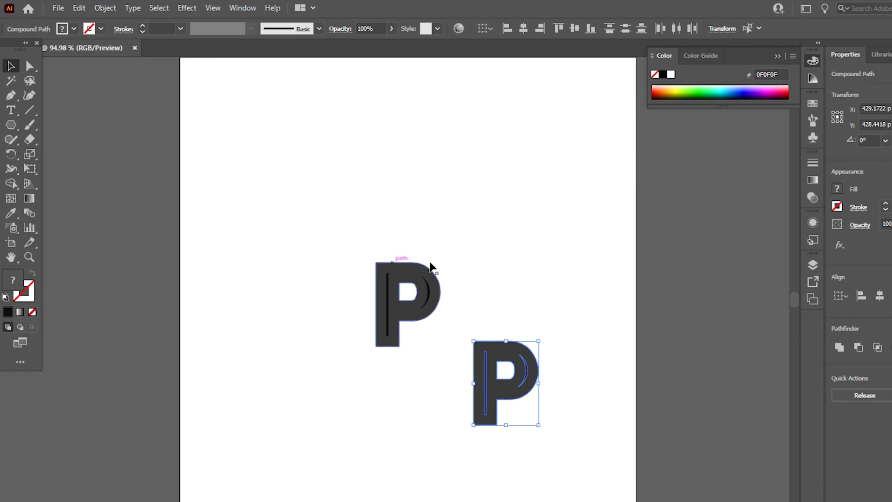
- Fill the copy's inner inset shape light grey 9FA5A0
left_click(532, 286)
left_click(487, 394)
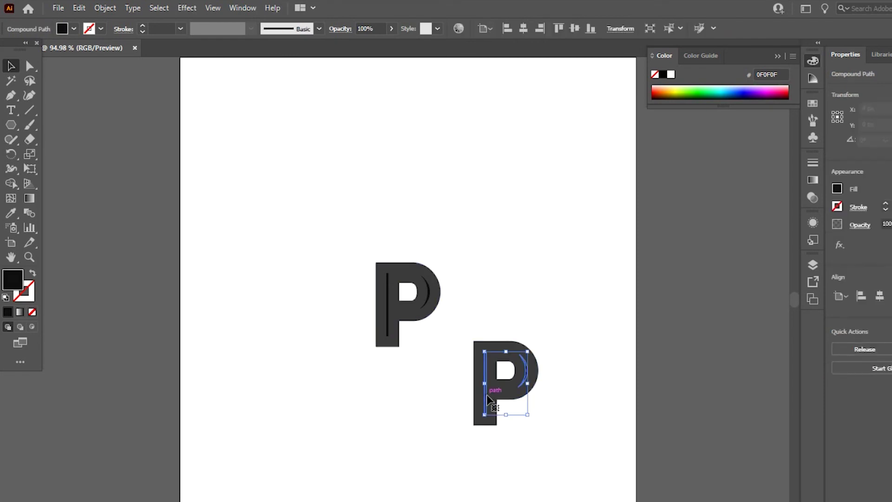
double_click(14, 282)
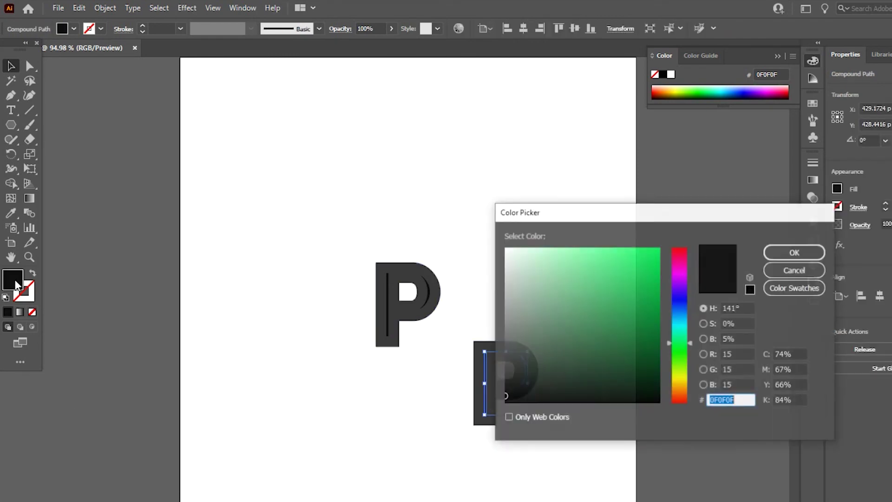
left_click_drag(510, 290, 510, 302)
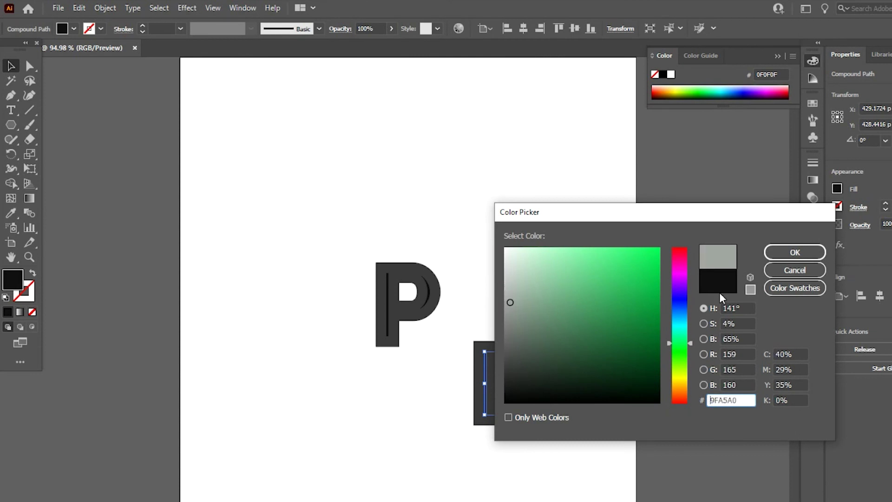
left_click(766, 257)
left_click(578, 245)
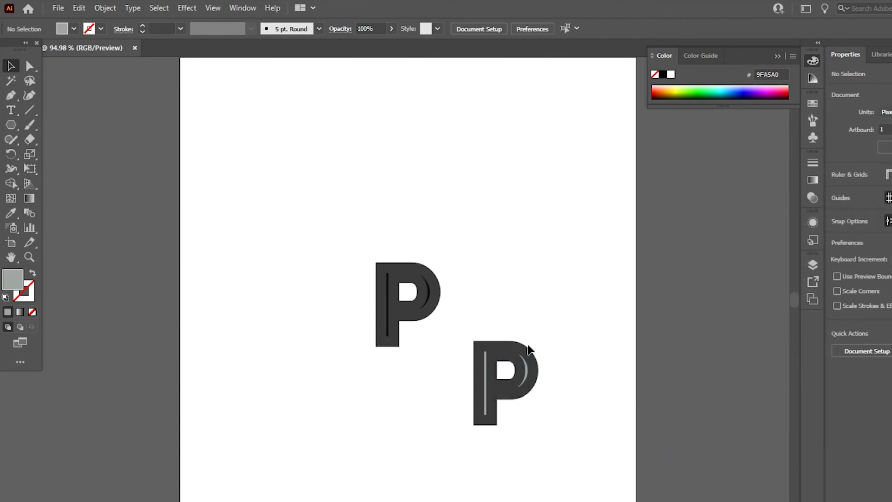